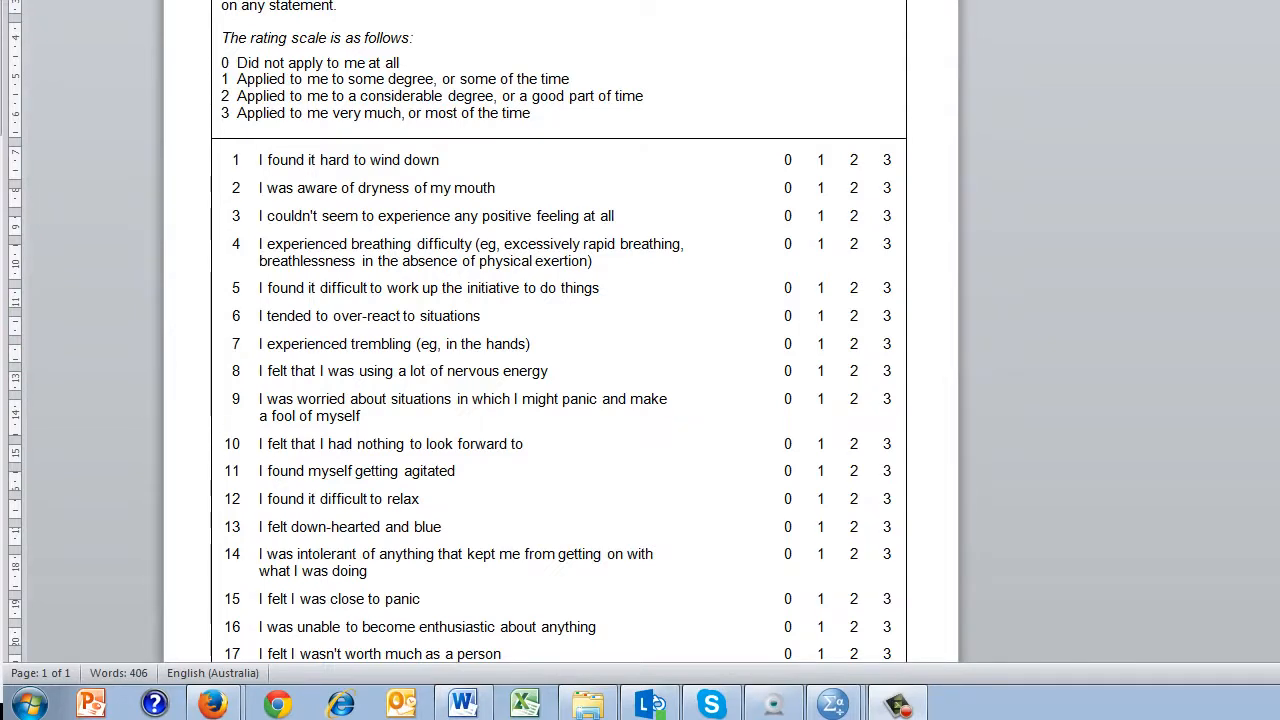
Step: Switch to the DASS_CFA-1.sav data in SPSS and examine the names and labels of the DASS item variables
mouse_move(833, 704)
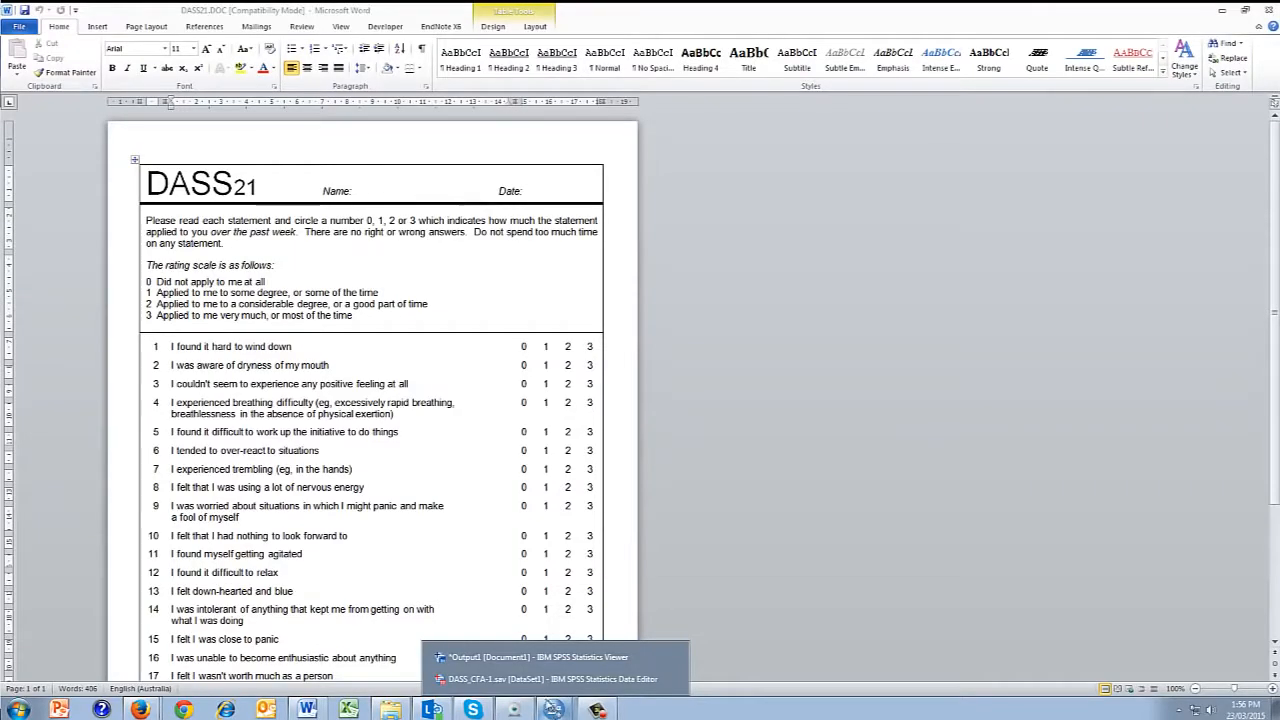
left_click(550, 679)
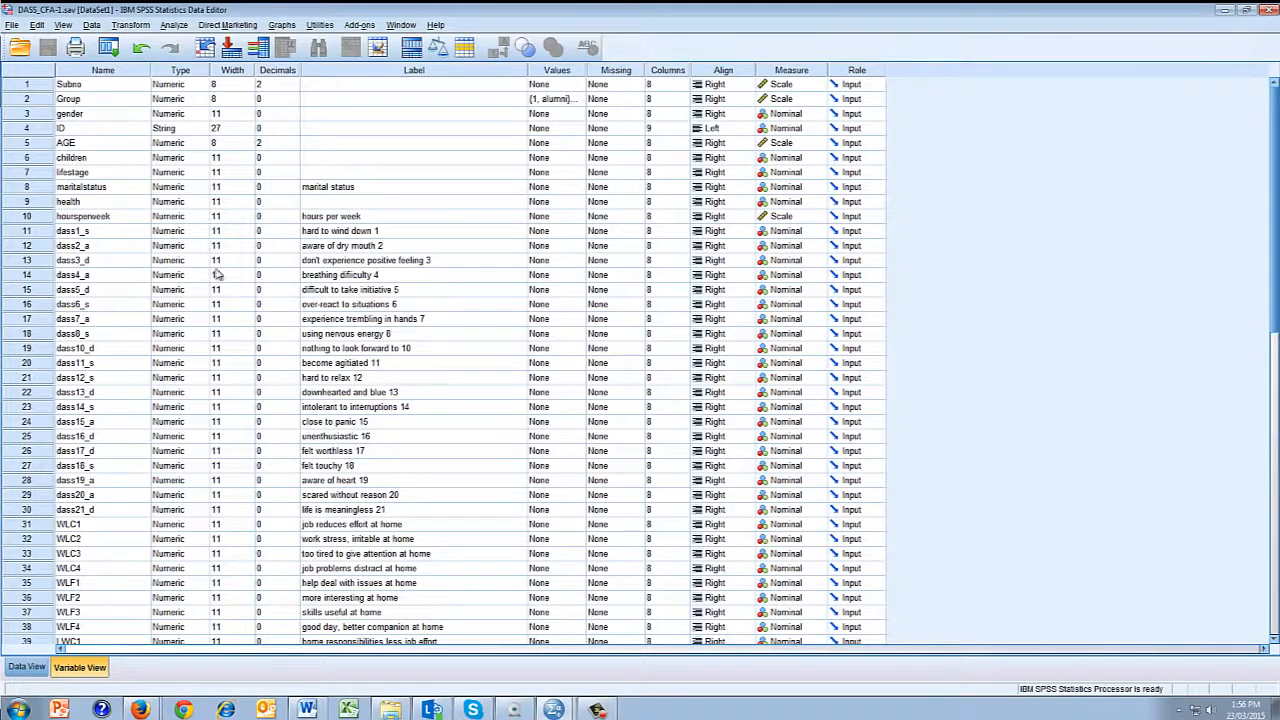
left_click(108, 234)
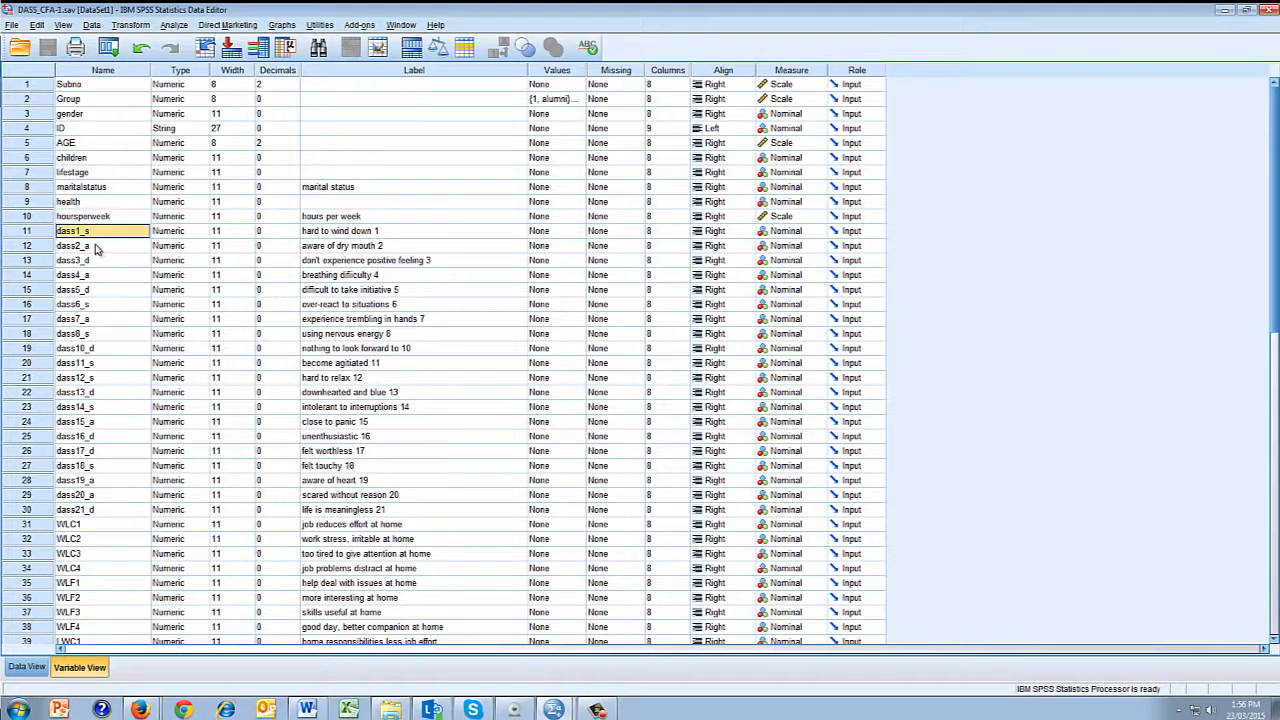
left_click(97, 248)
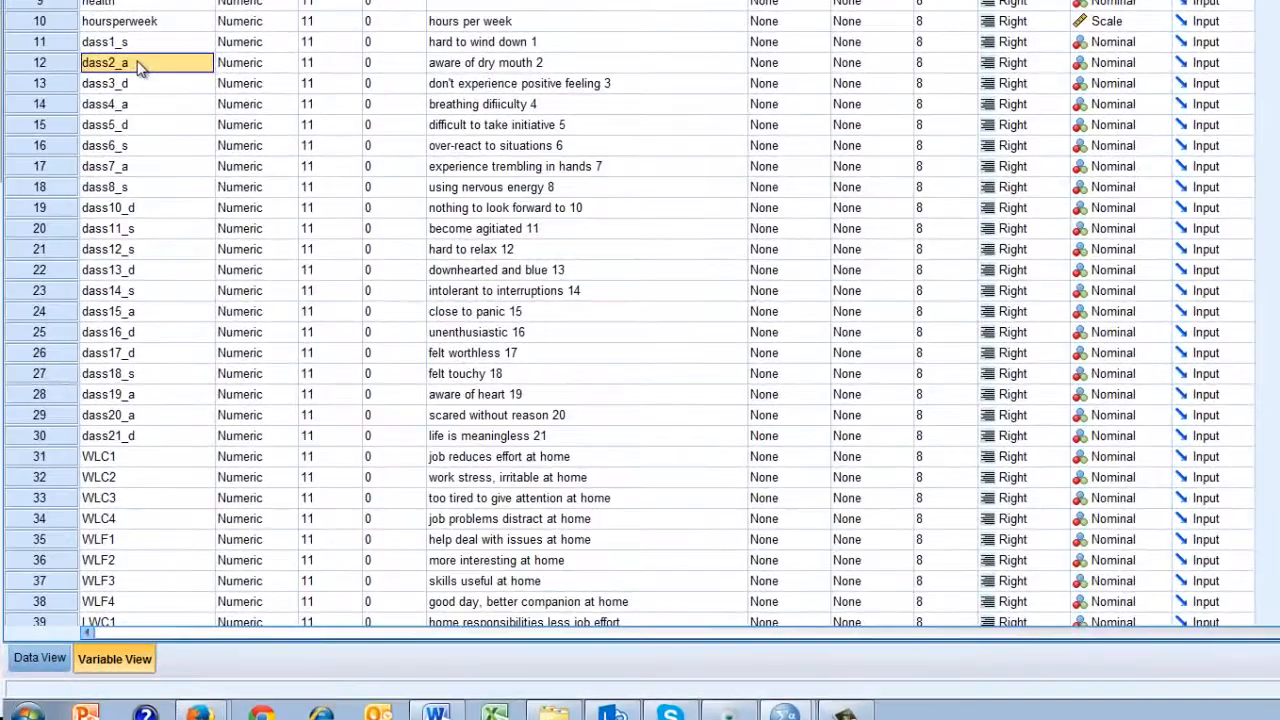
left_click(143, 85)
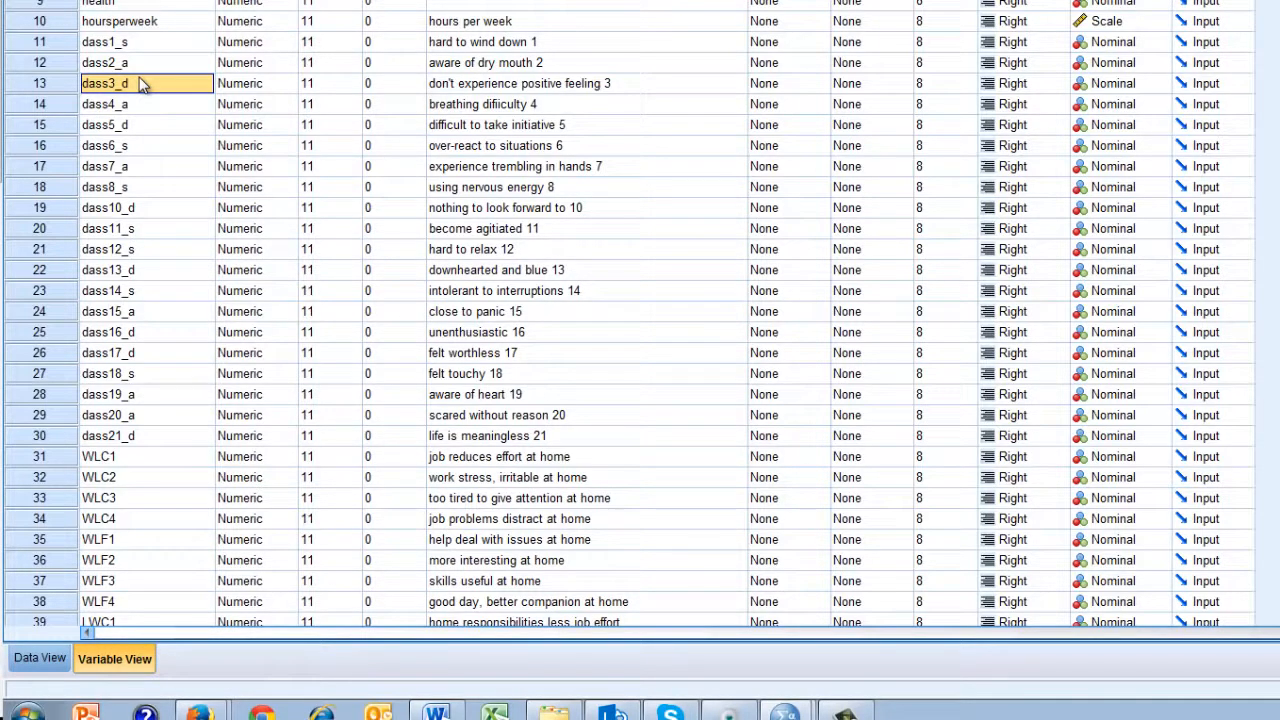
left_click(446, 230)
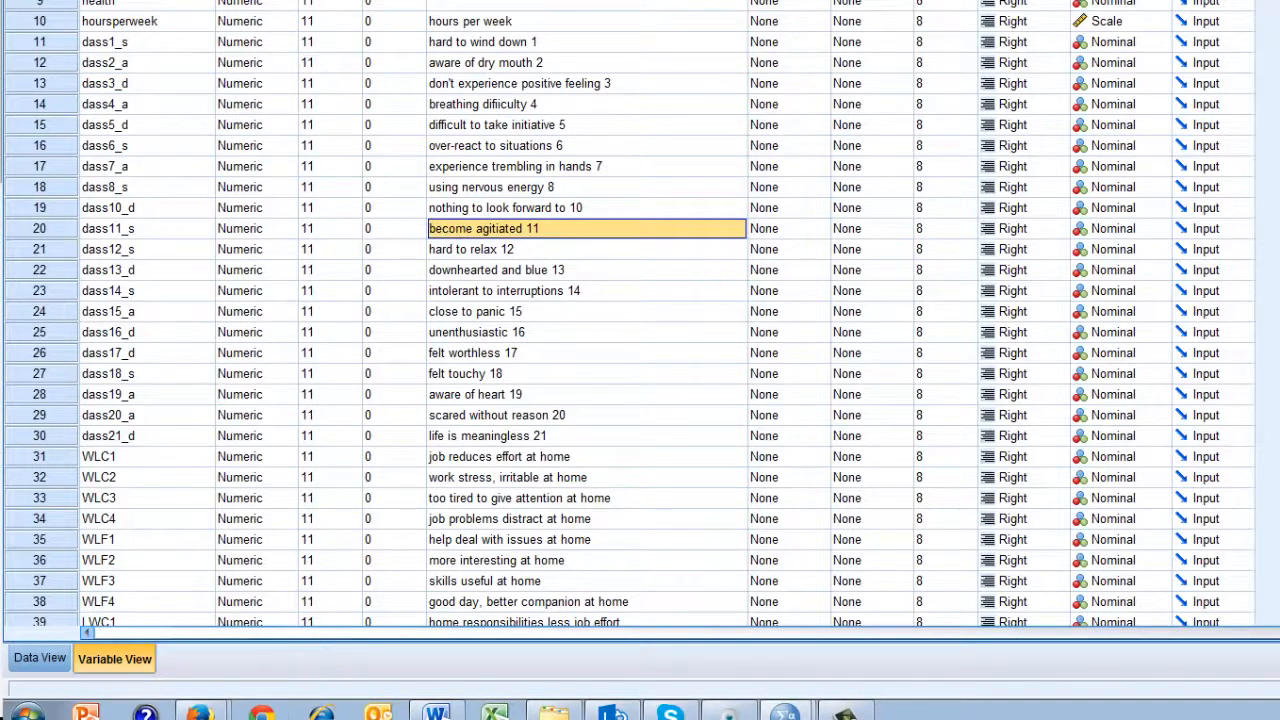
Step: Launch Amos Graphics and maximize its window
left_click(27, 711)
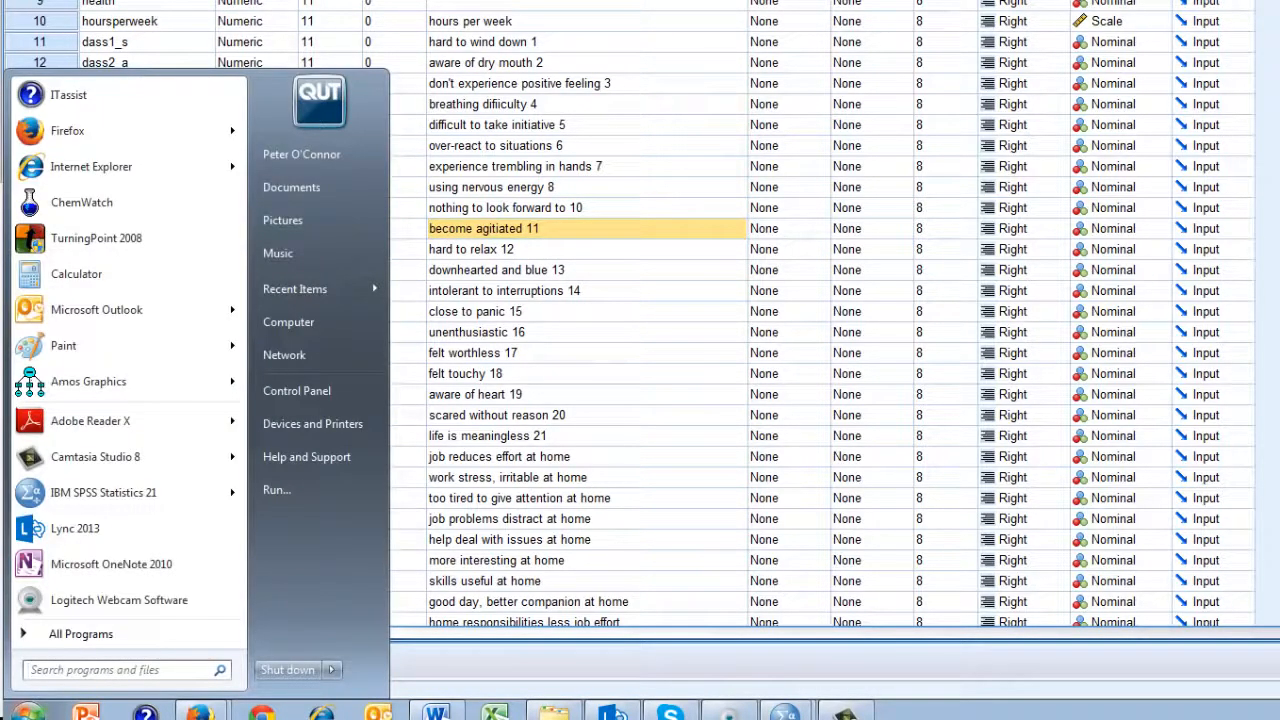
mouse_move(79, 387)
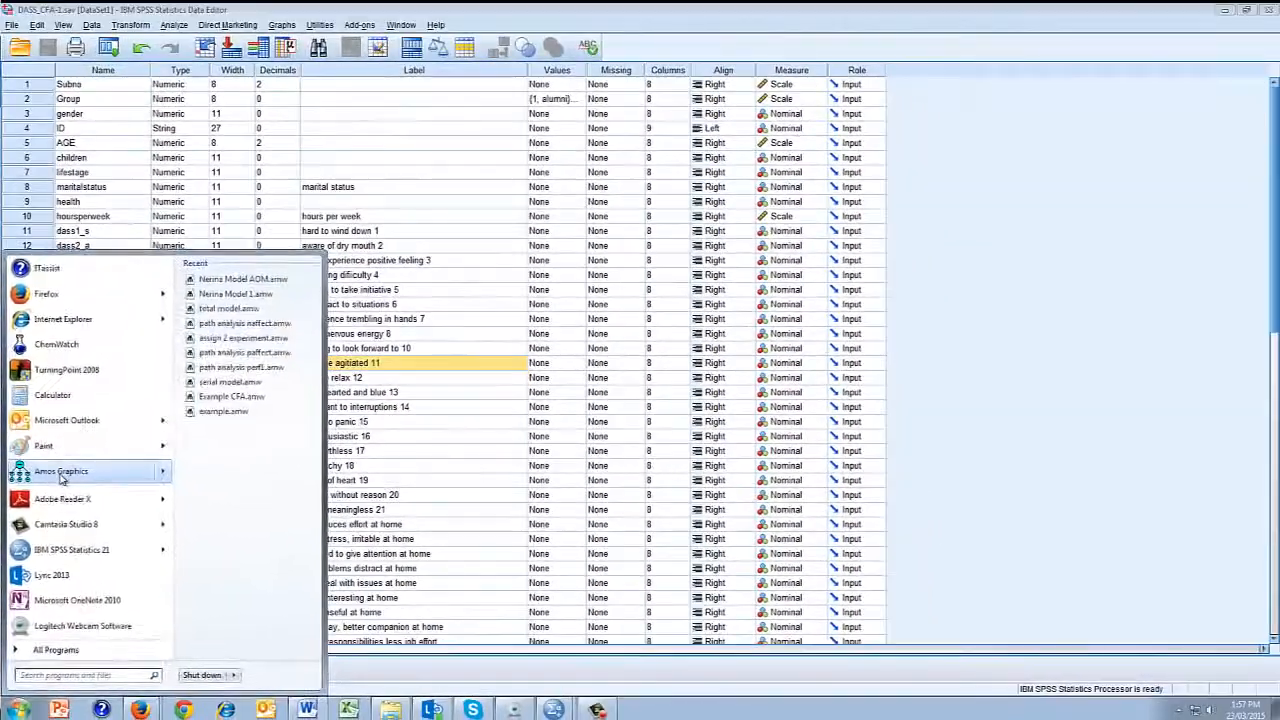
left_click(61, 476)
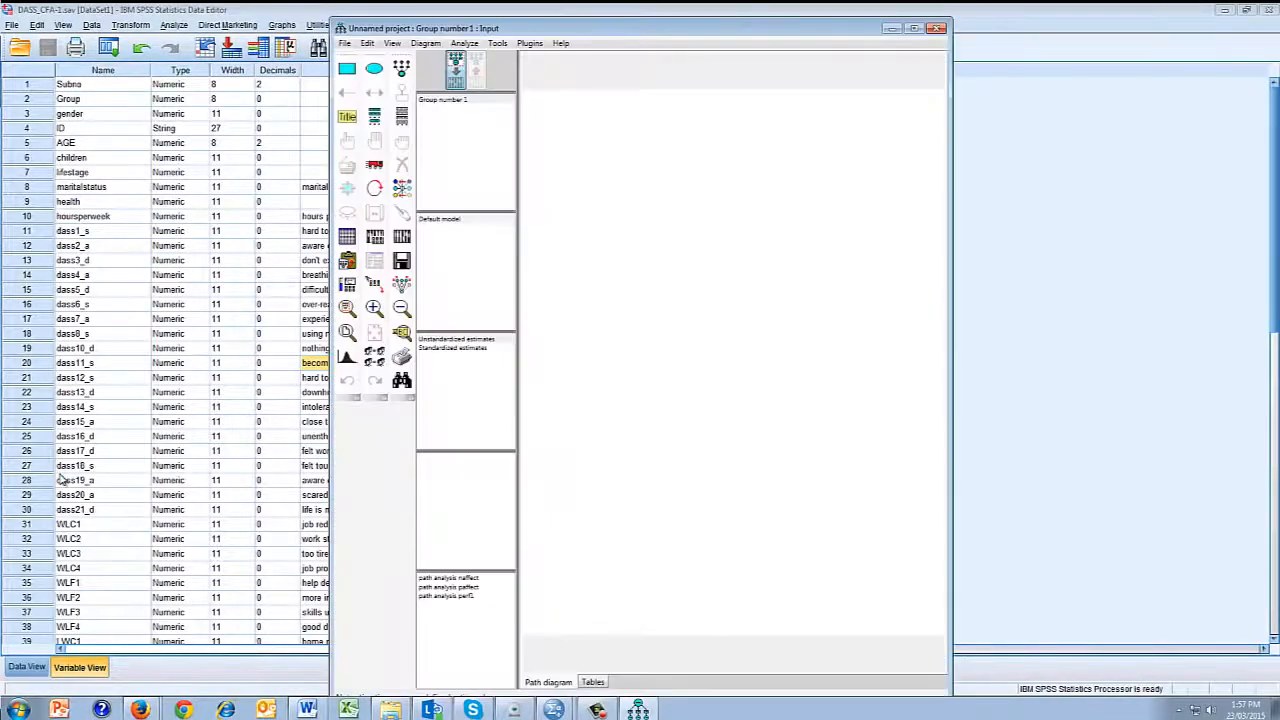
left_click(913, 28)
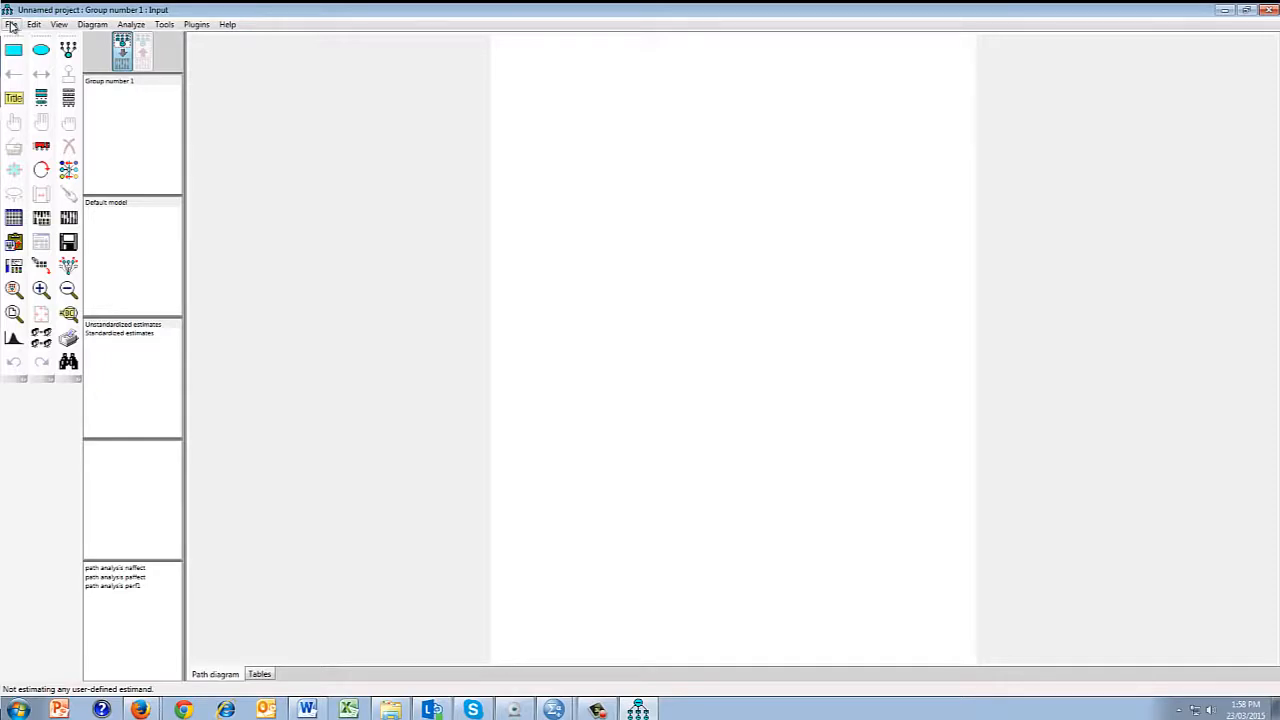
Step: Attach the DASS_CFA-1.sav file from the Desktop as the data file for Group number 1
left_click(11, 24)
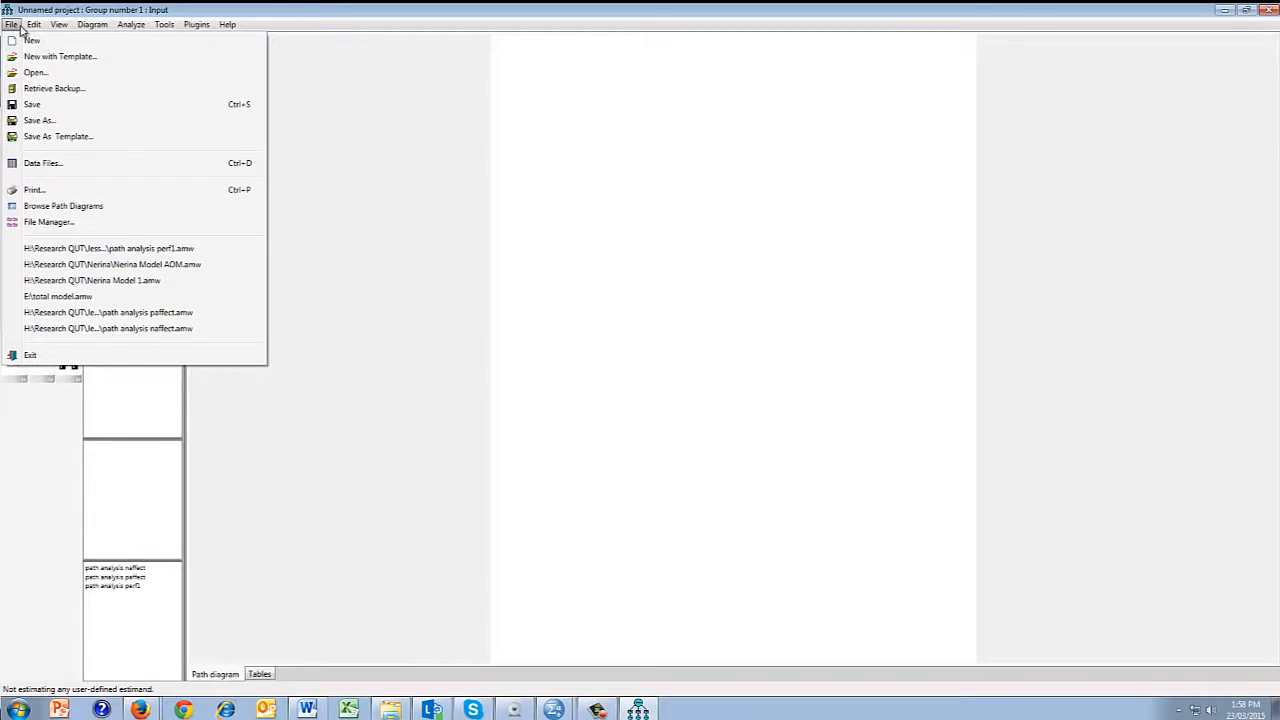
left_click(43, 163)
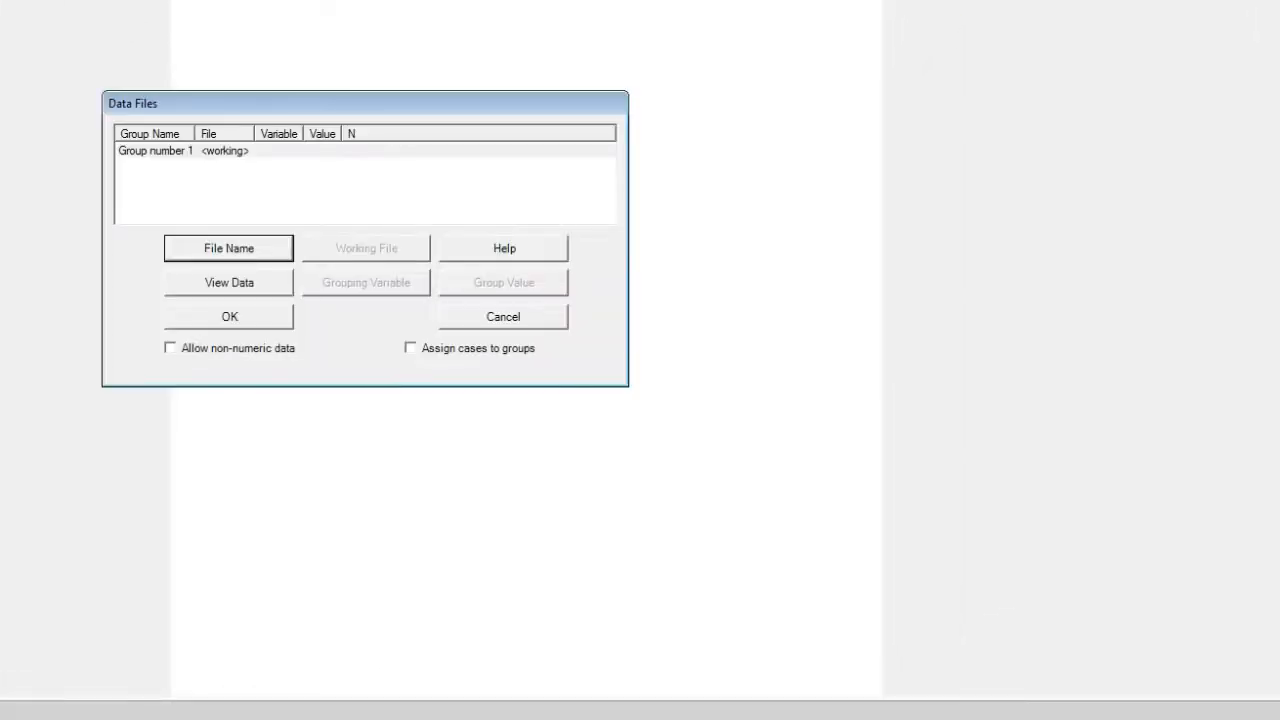
left_click(213, 247)
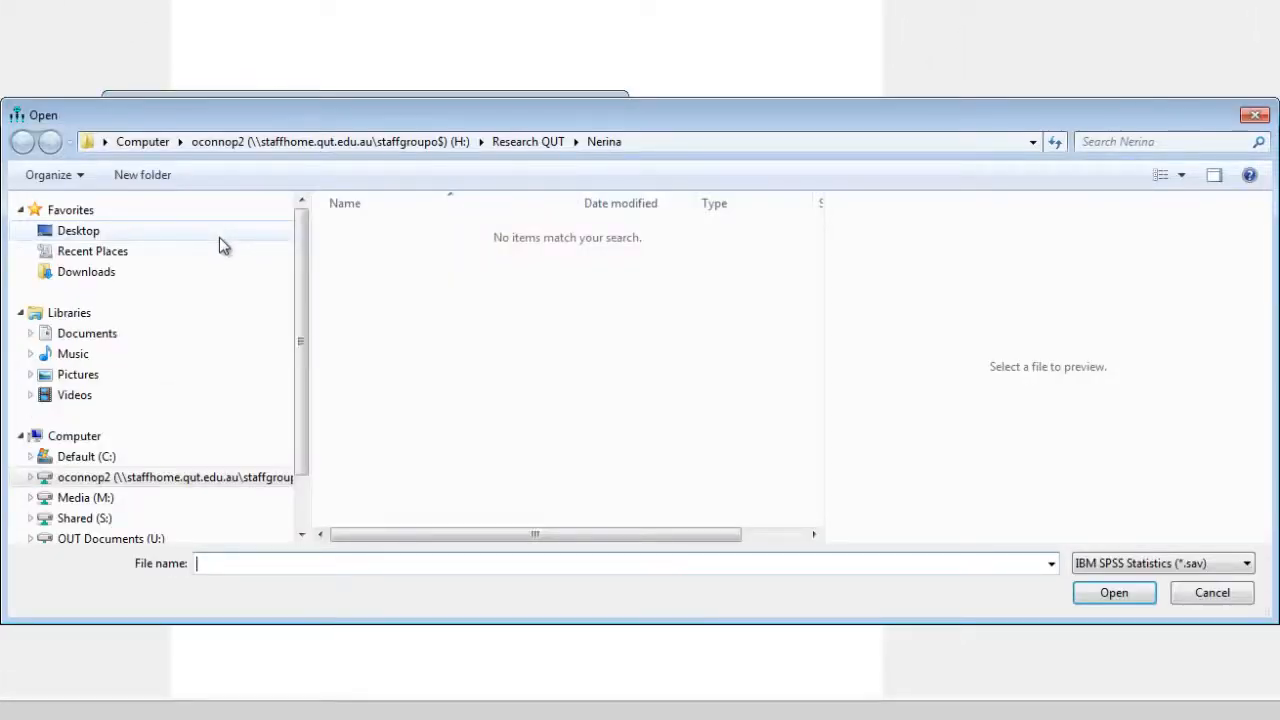
left_click(160, 232)
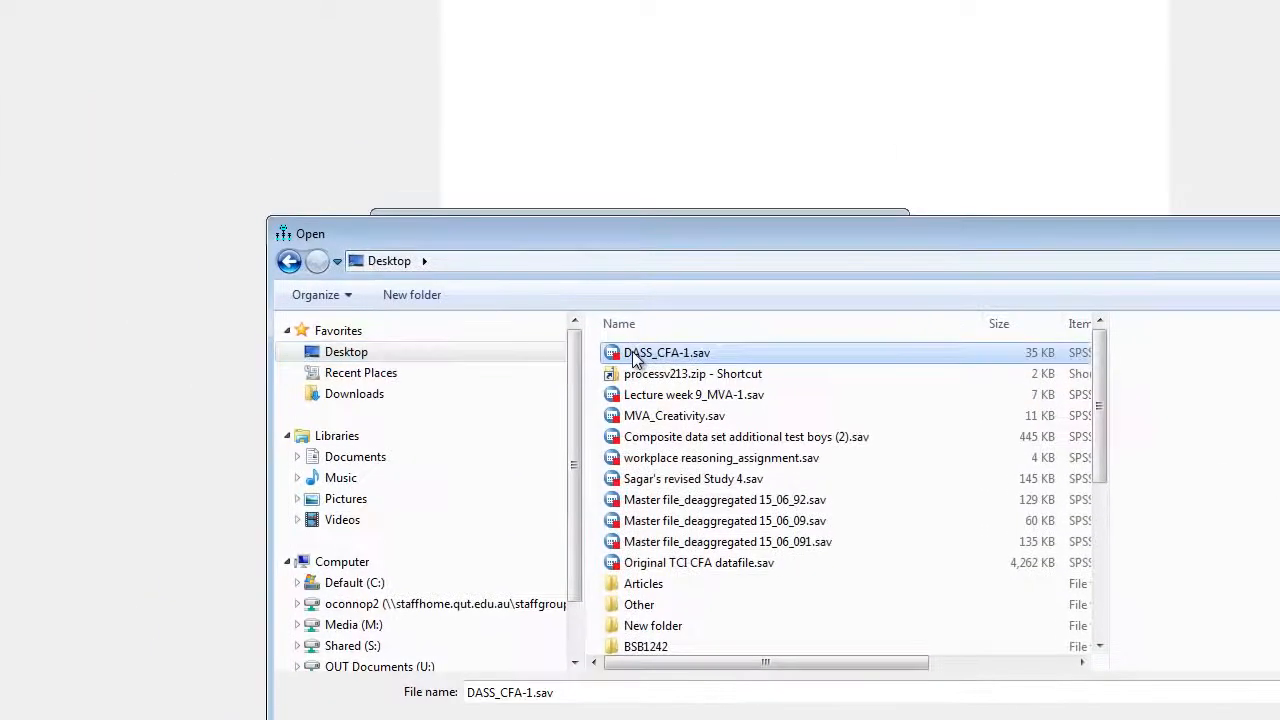
double_click(522, 310)
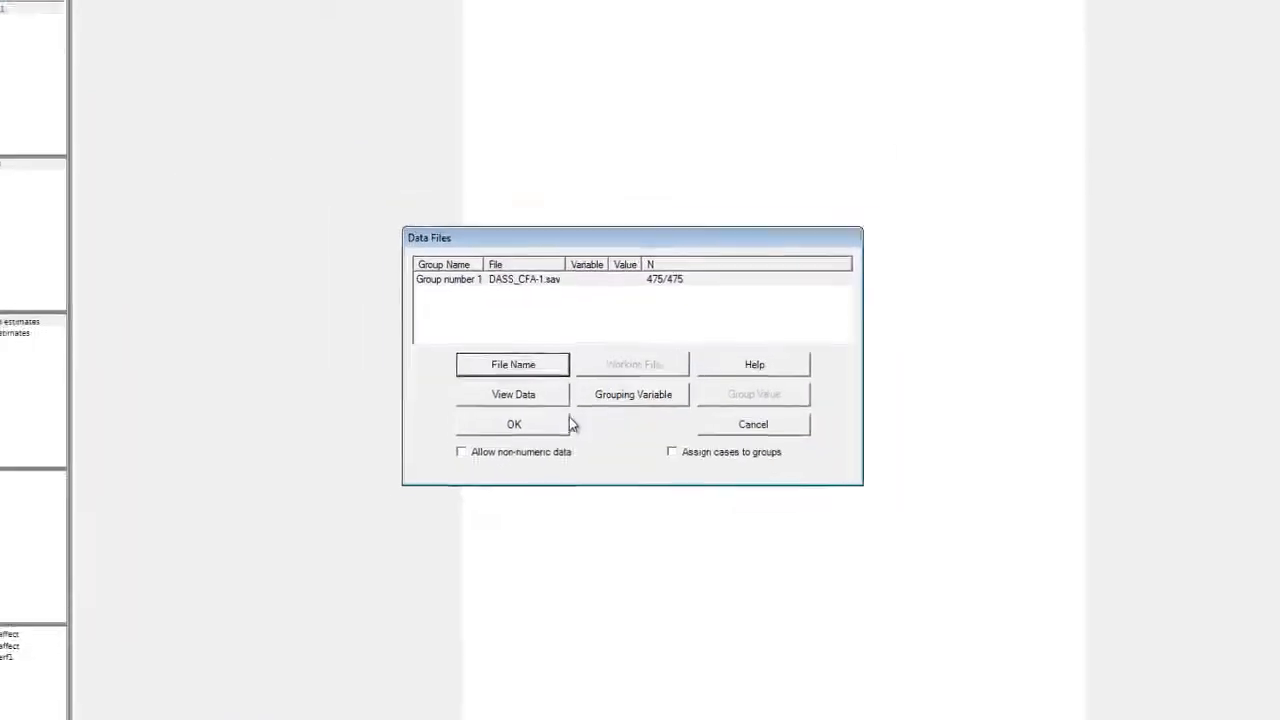
left_click(545, 425)
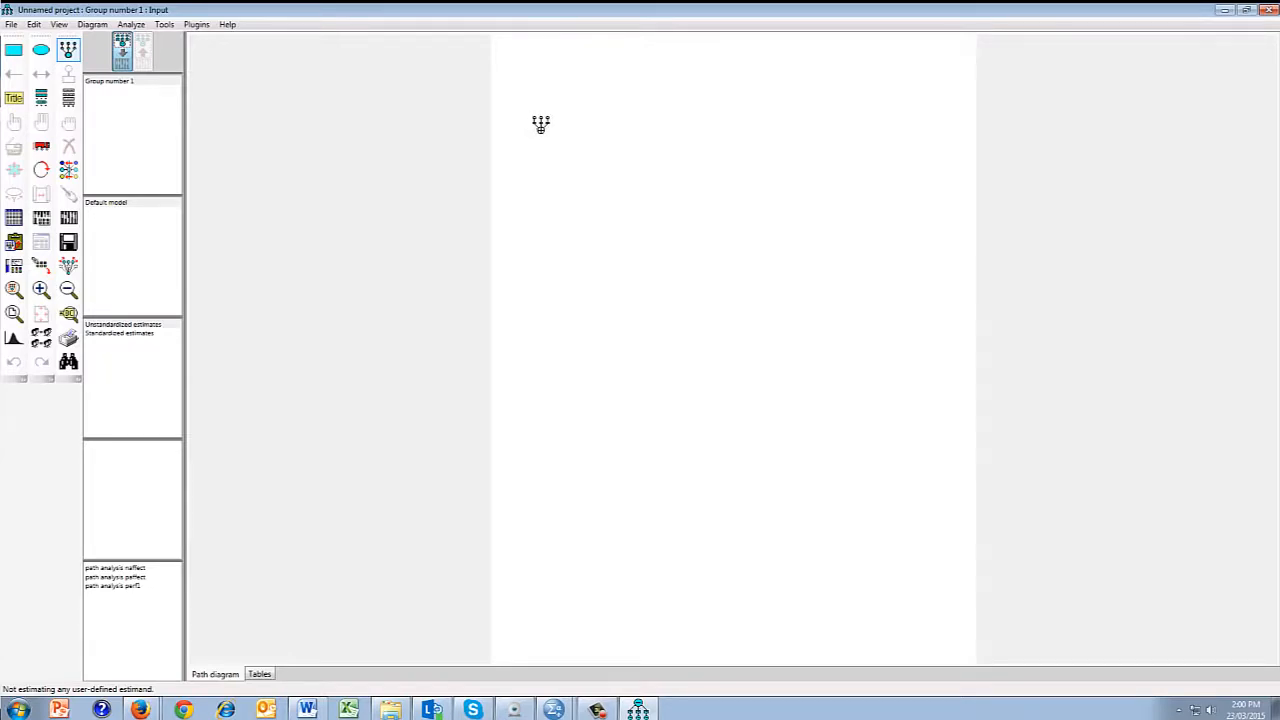
Step: Draw a latent variable with seven indicators and error terms near the page's upper-left corner, and rotate the indicators to its right side
left_click_drag(548, 131, 608, 152)
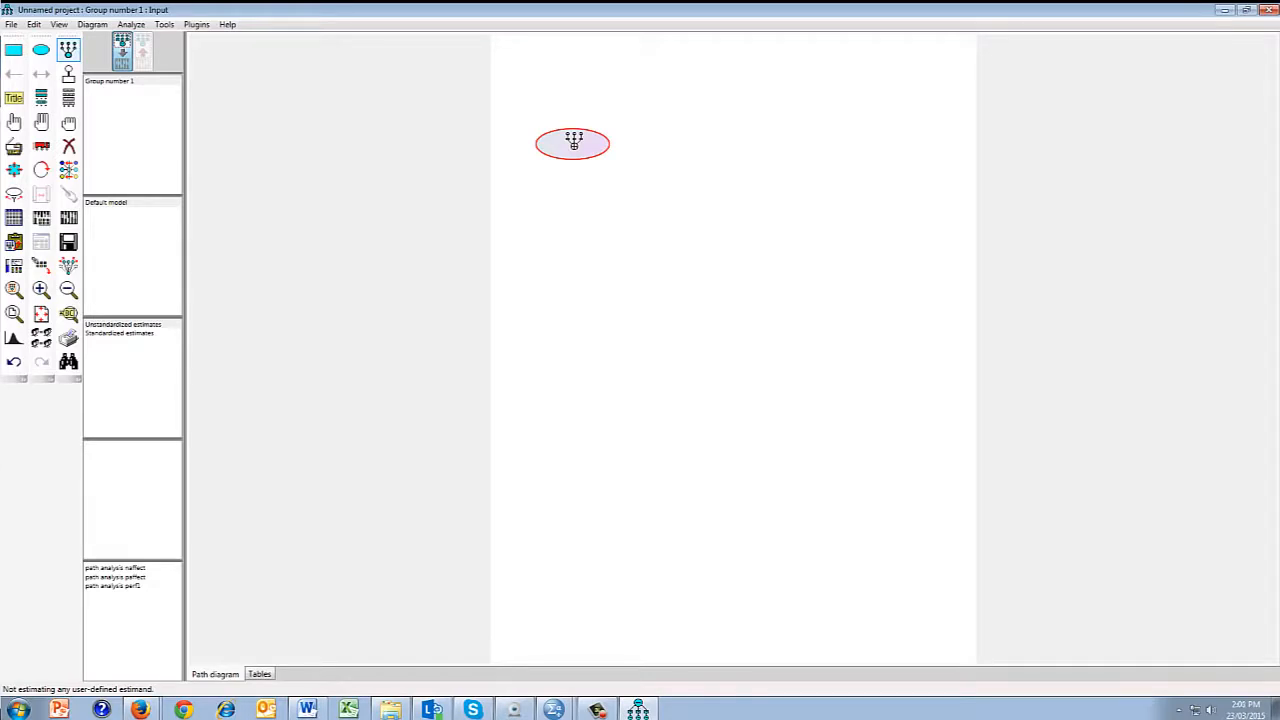
left_click(573, 141)
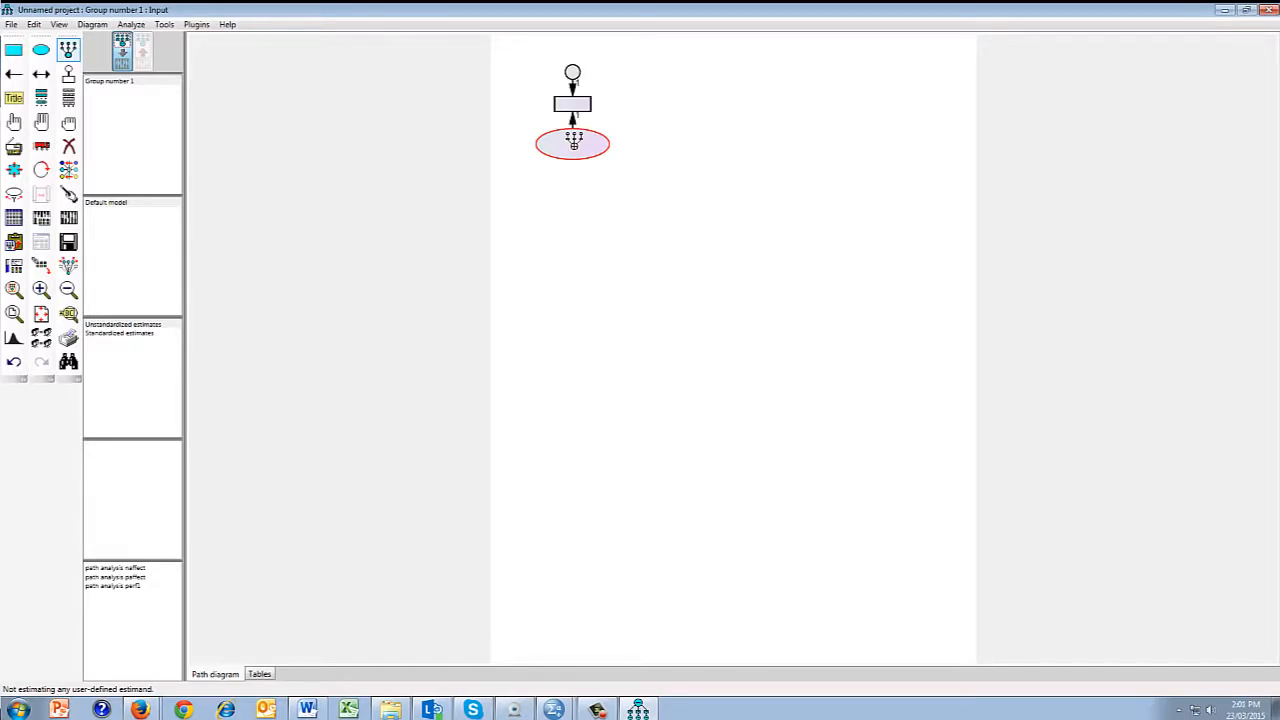
left_click(573, 141)
left_click(573, 141)
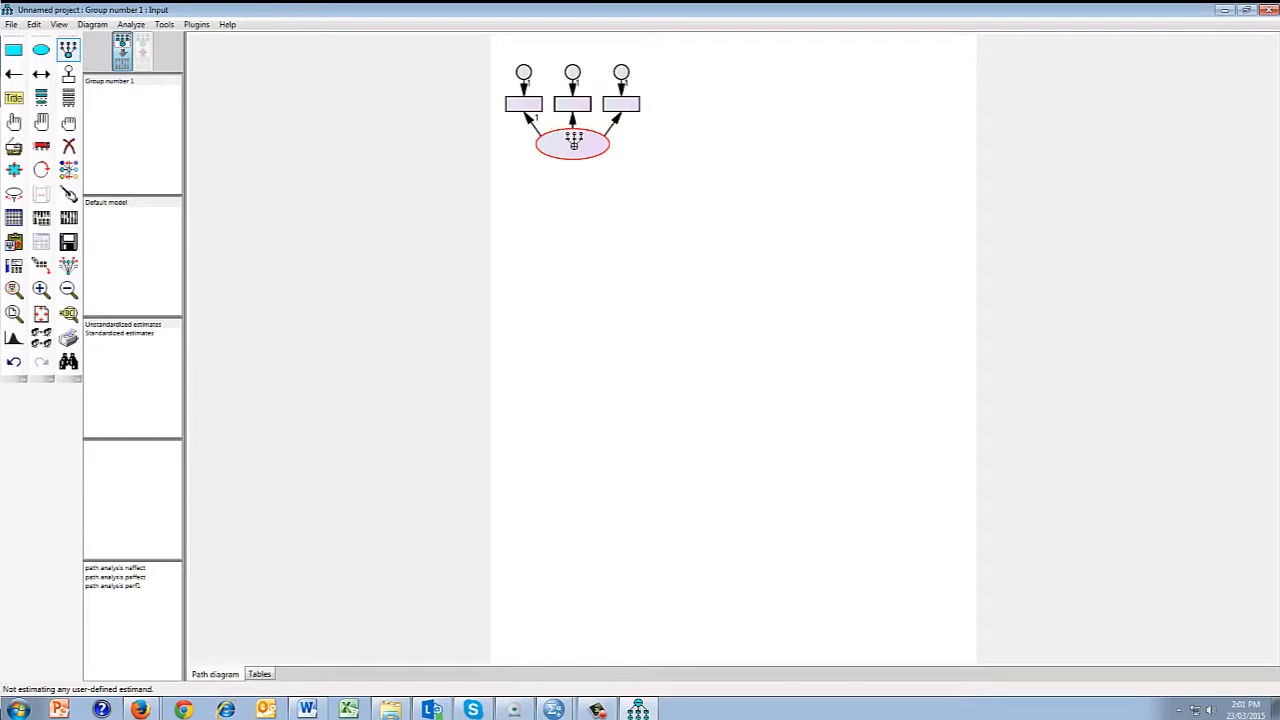
left_click(573, 141)
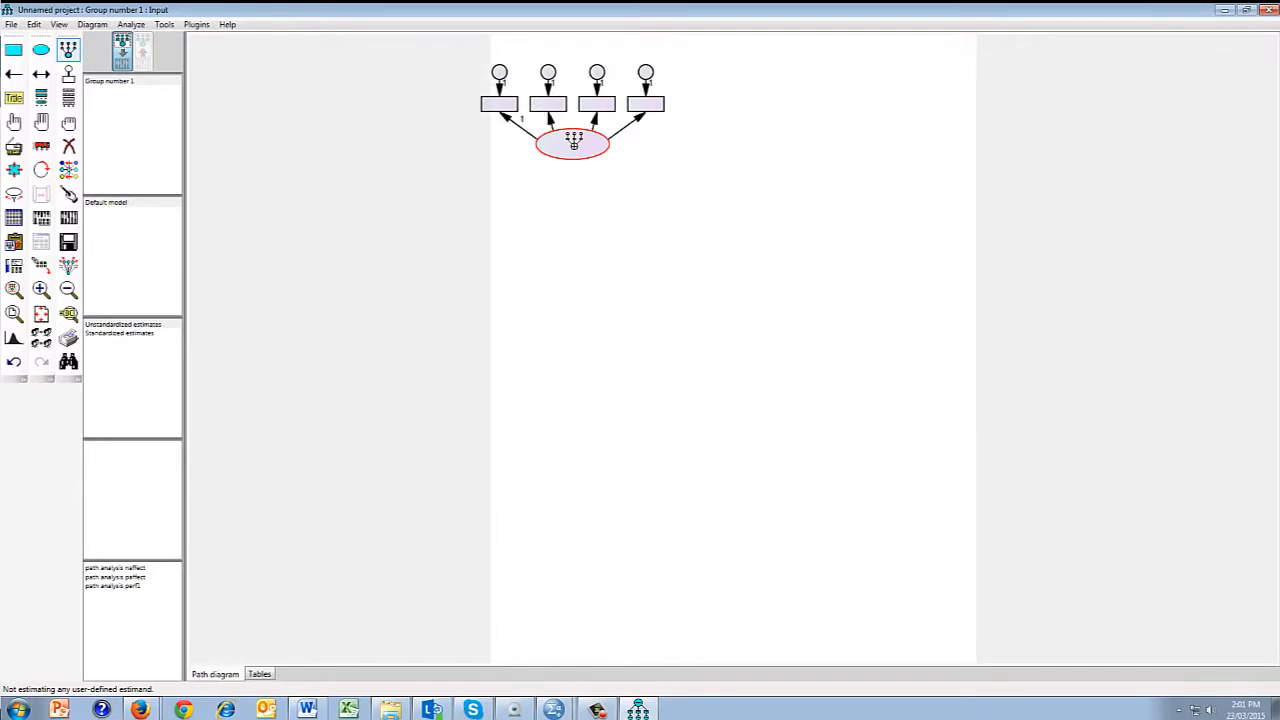
left_click(573, 143)
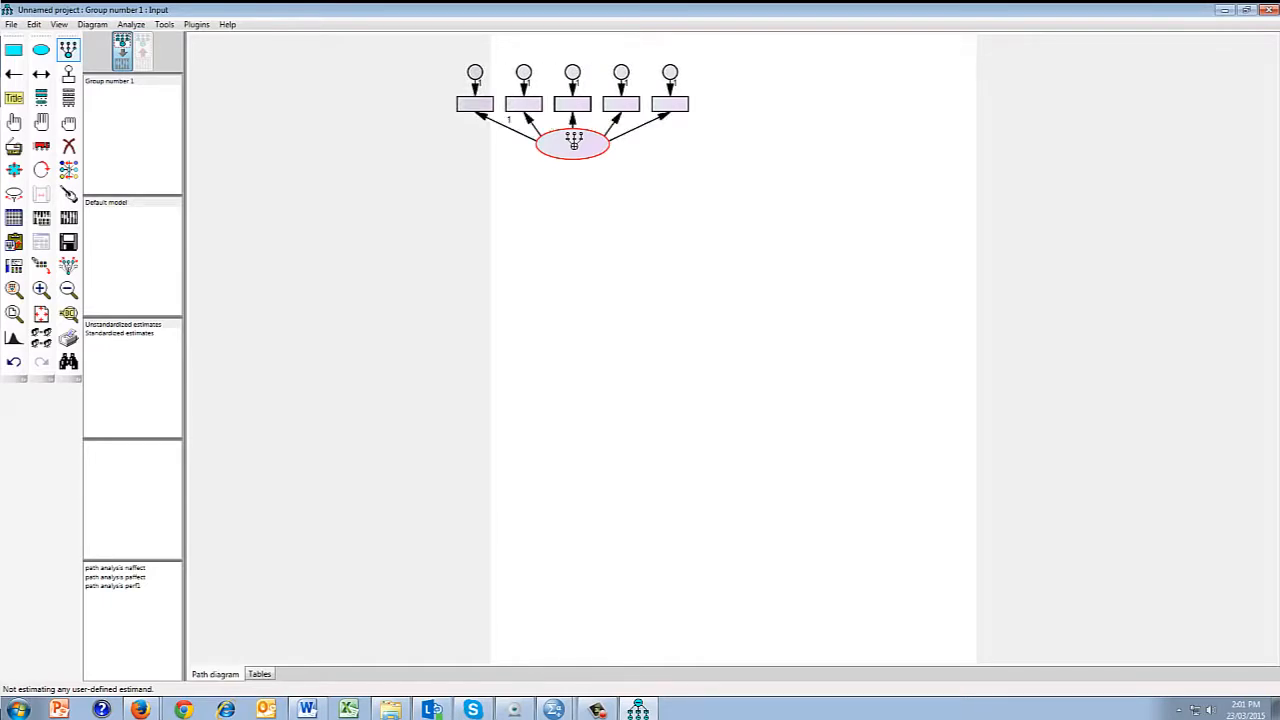
left_click(573, 143)
left_click(573, 143)
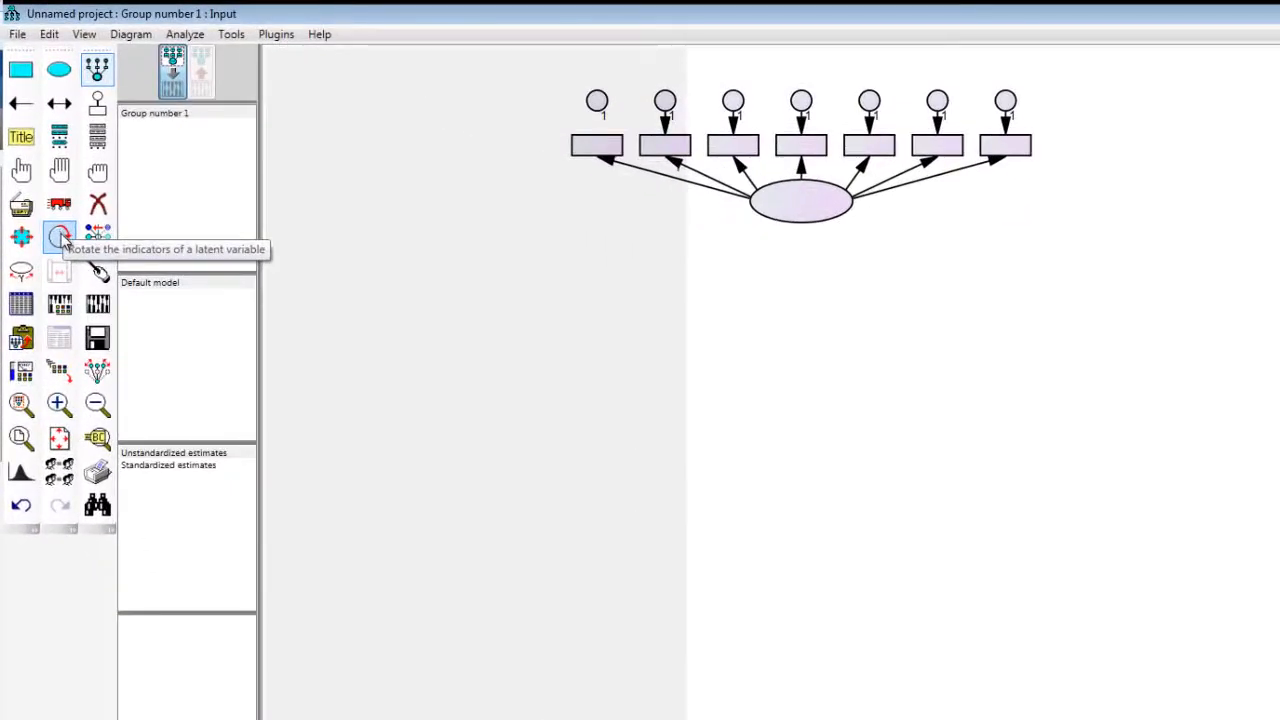
left_click(60, 237)
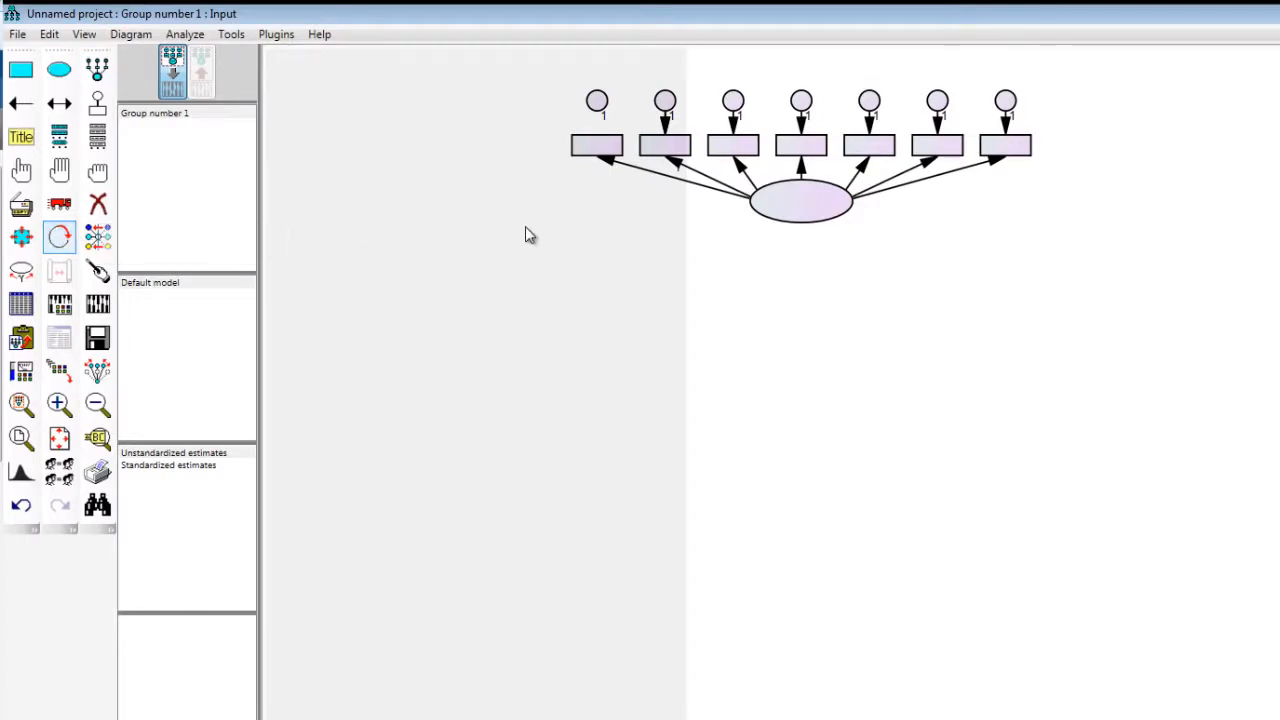
left_click(790, 213)
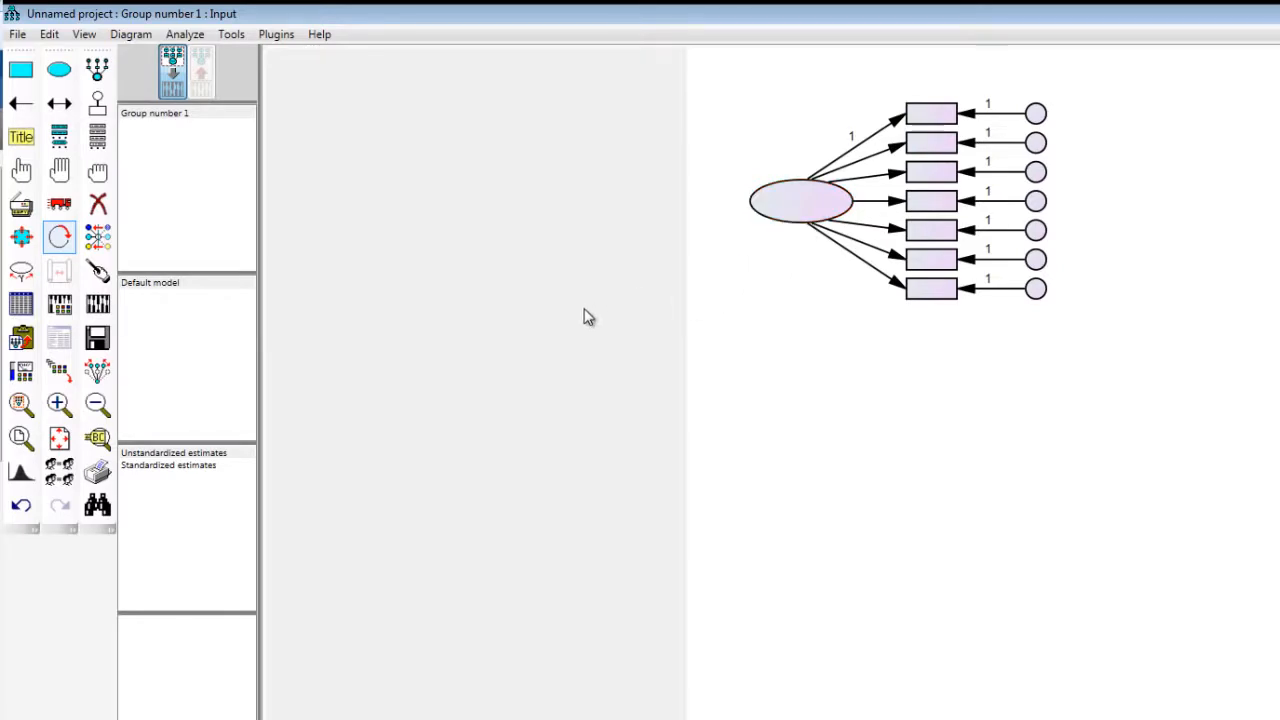
Step: Duplicate the whole measurement model twice, stacking the copies below the original, and deselect all objects
left_click(61, 173)
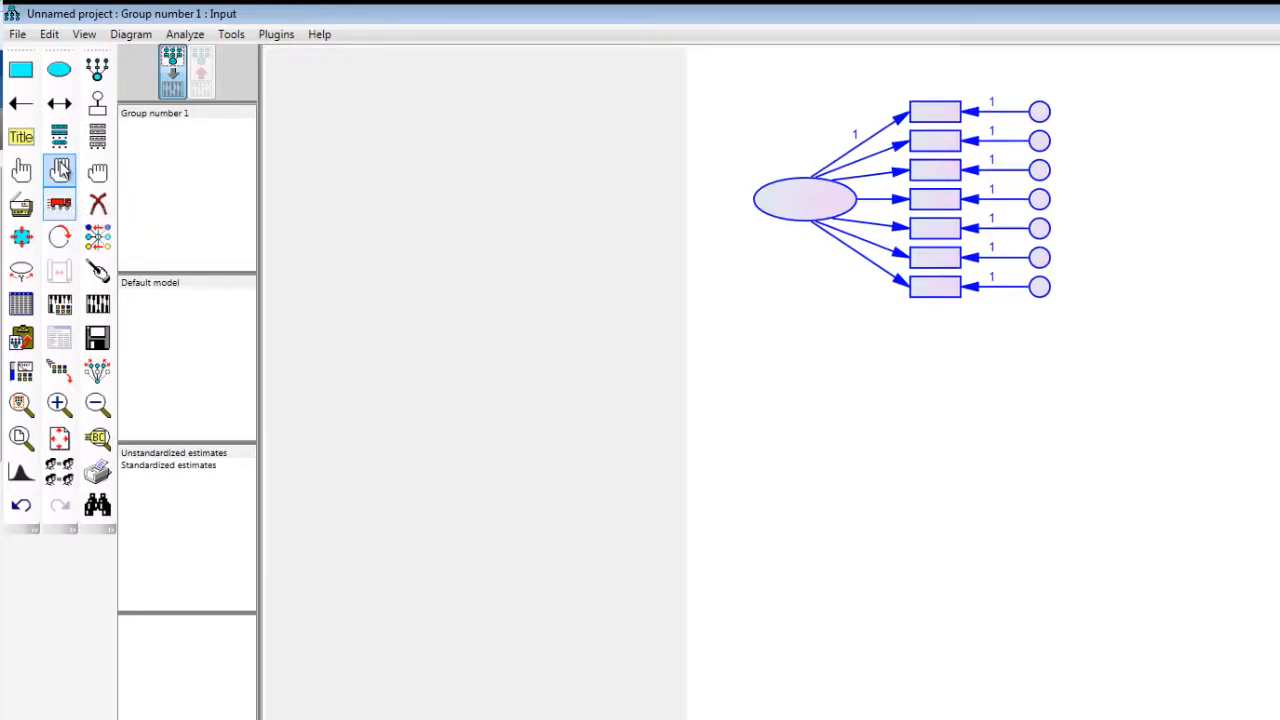
left_click(25, 208)
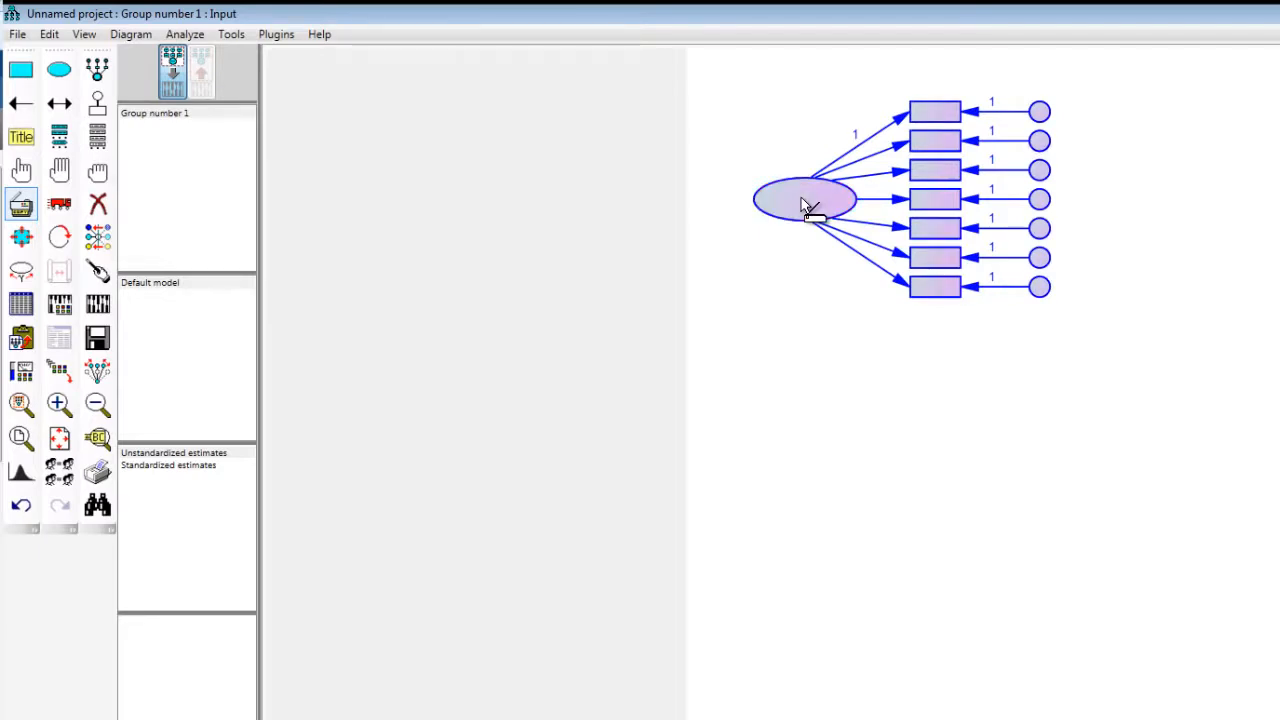
left_click_drag(806, 205, 809, 423)
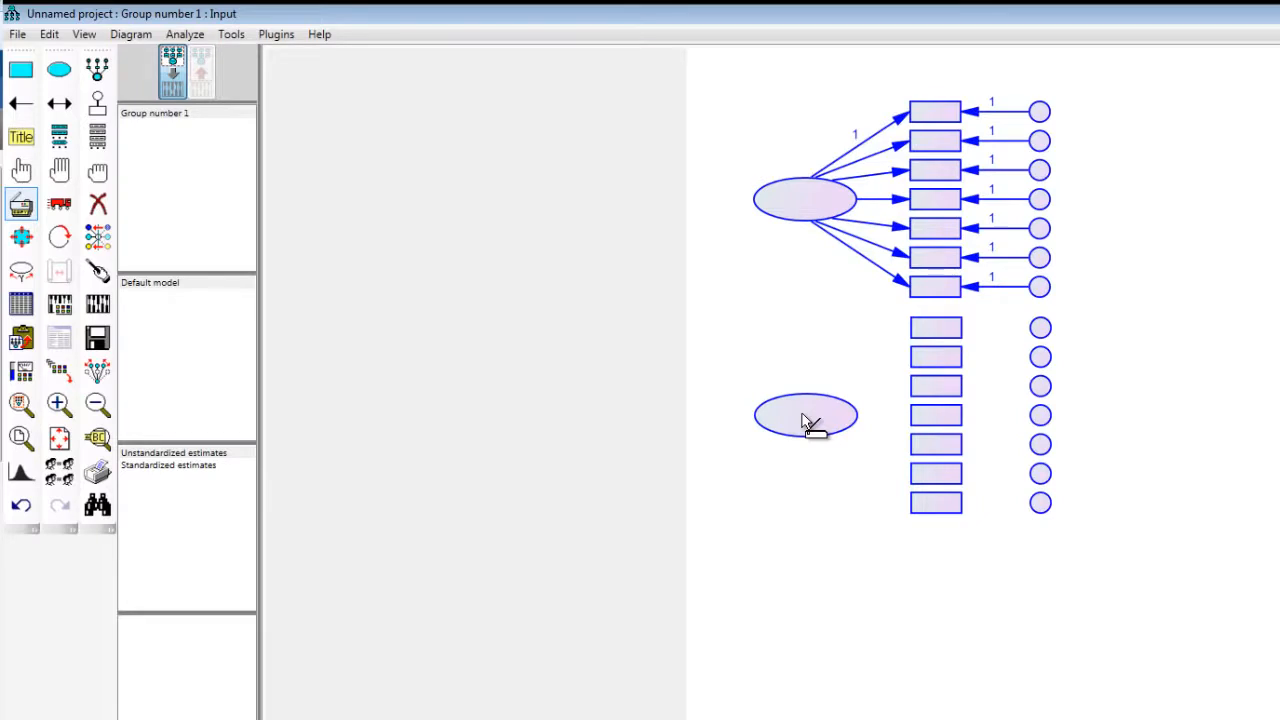
left_click_drag(805, 421, 800, 421)
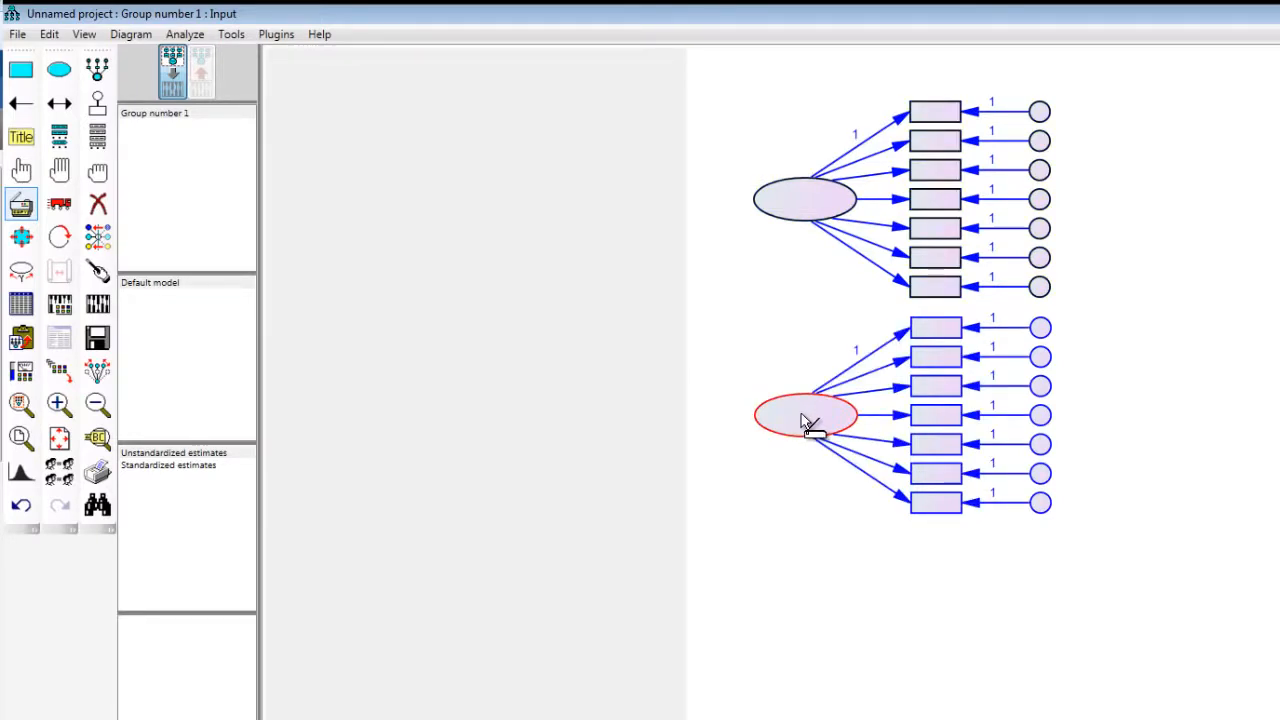
left_click_drag(805, 421, 807, 633)
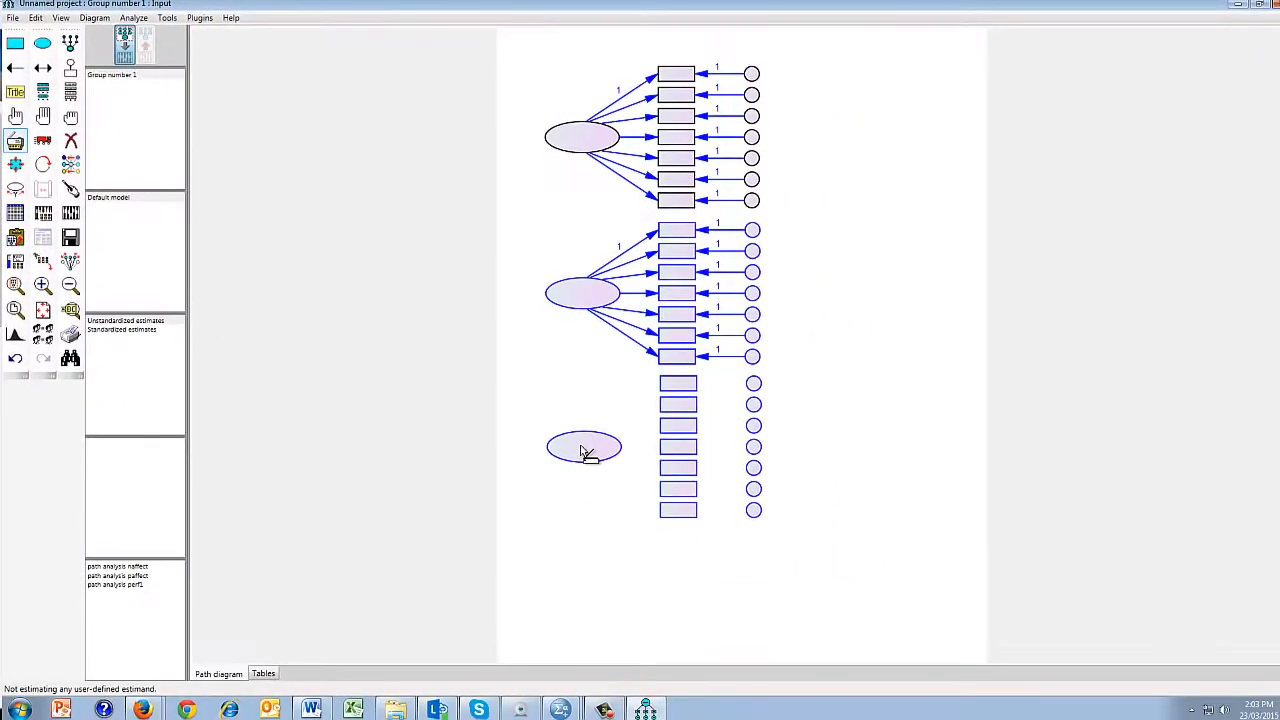
left_click_drag(583, 452, 581, 449)
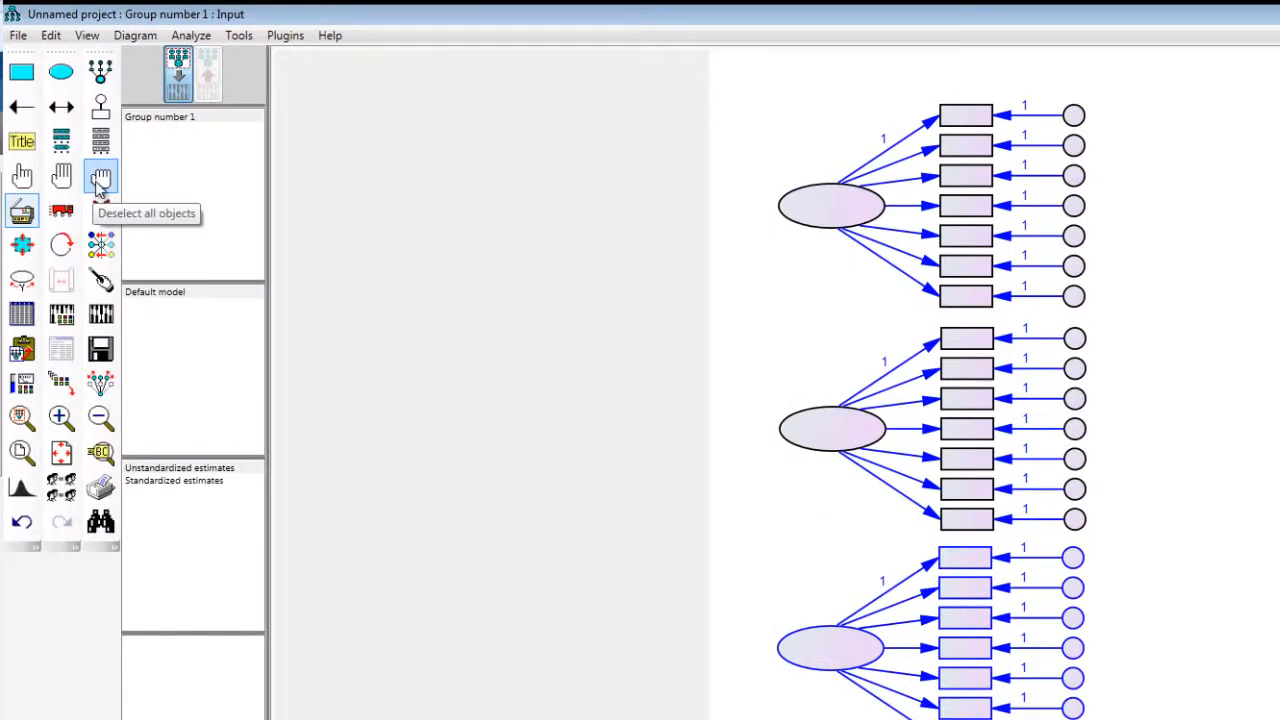
left_click(101, 180)
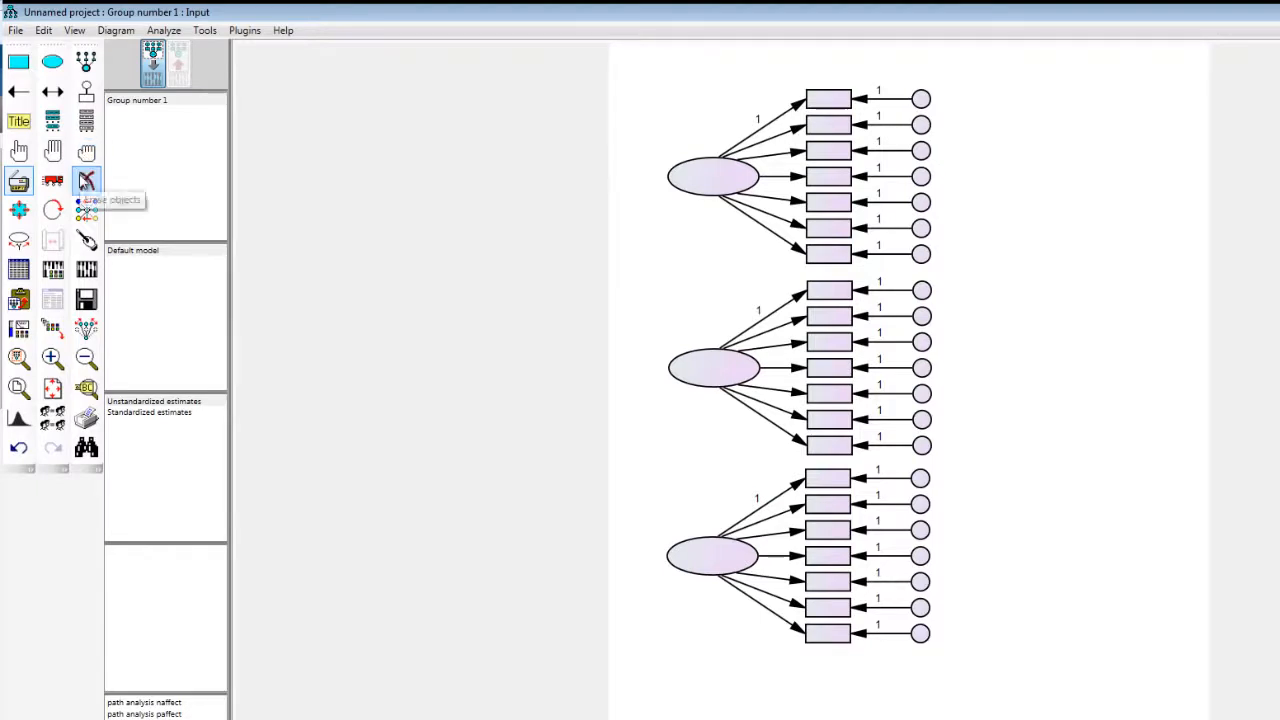
Step: Erase the lowest indicator of the middle latent variable together with its error term
left_click(86, 181)
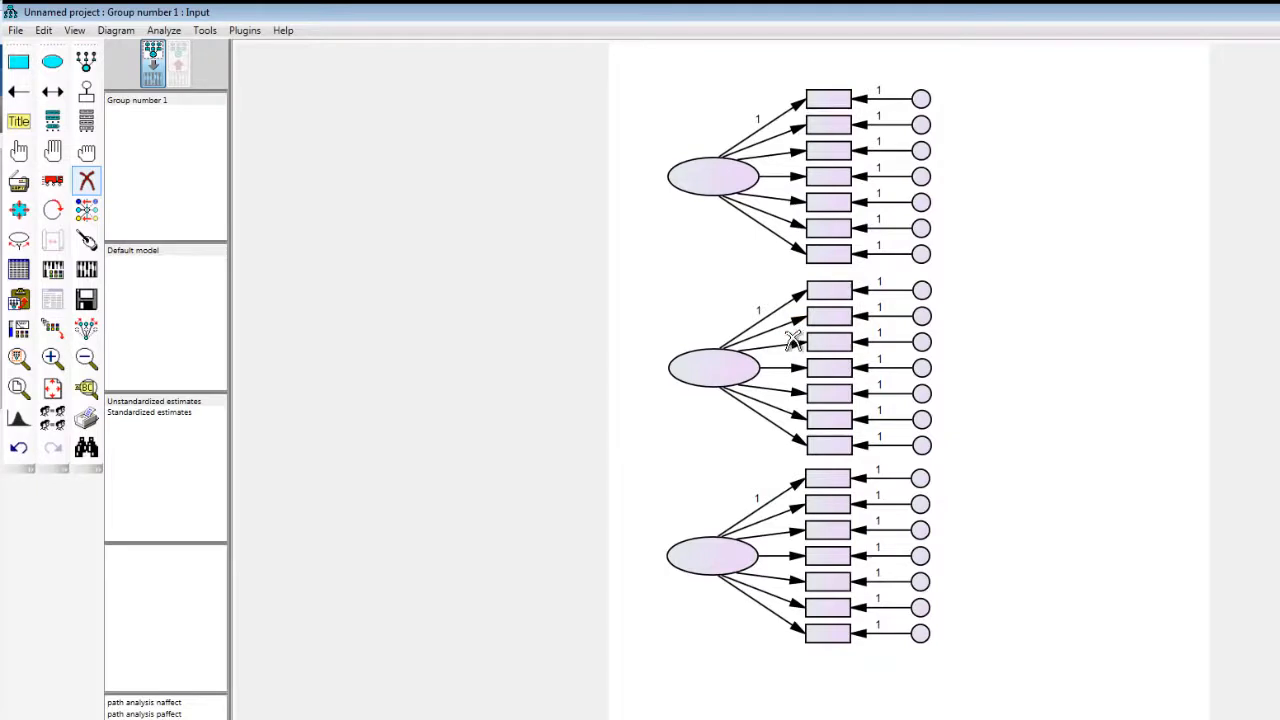
left_click(818, 450)
left_click(922, 447)
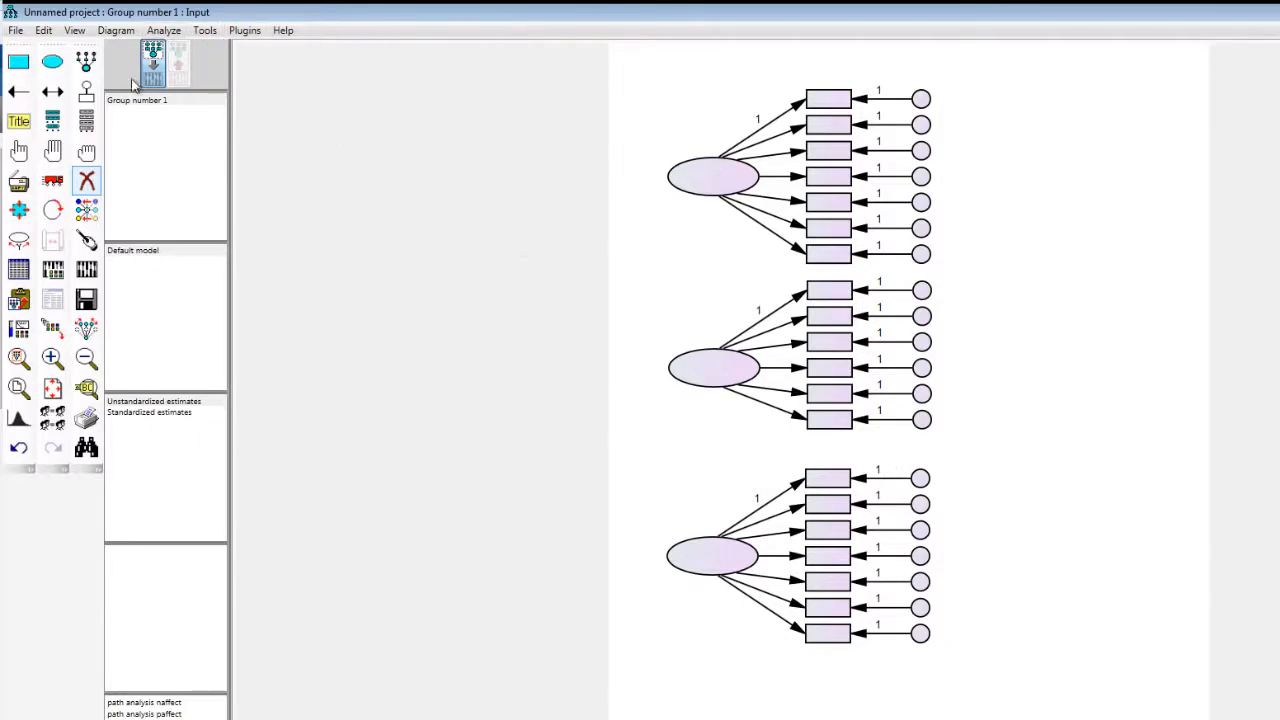
left_click(86, 186)
Step: Name the uppermost latent variable Depression and move its properties window clear of the diagram
double_click(700, 187)
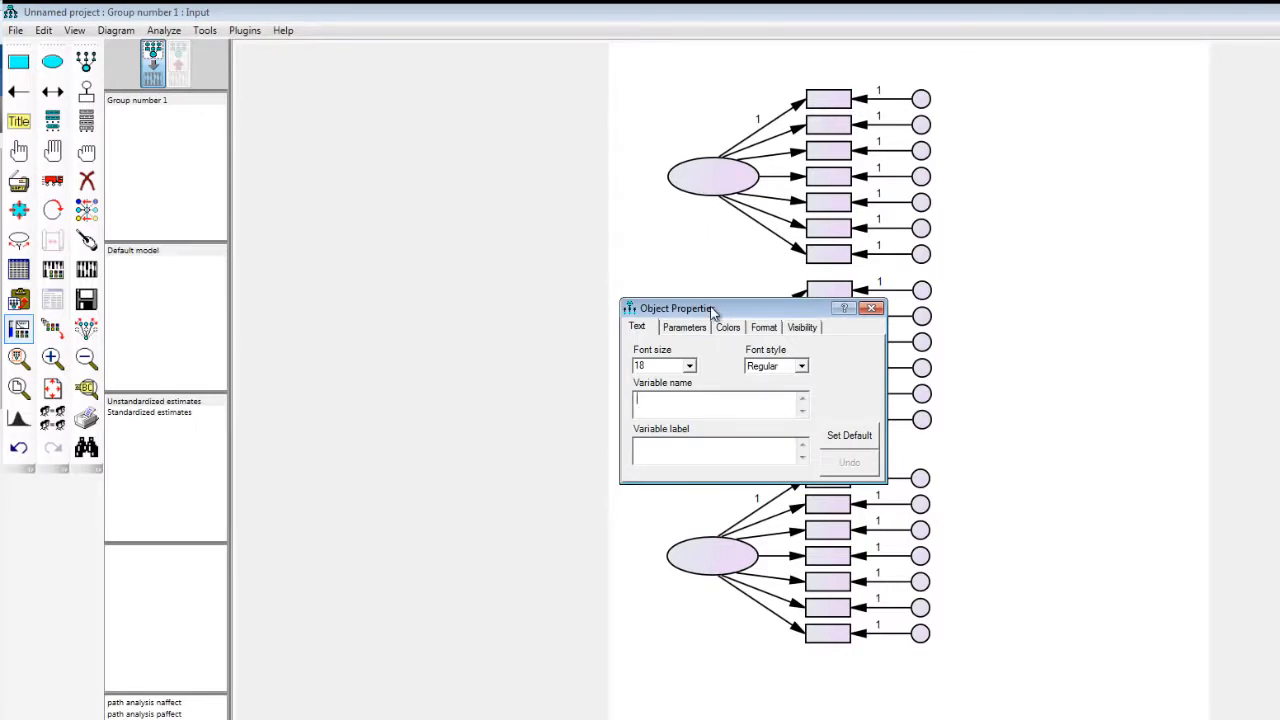
left_click_drag(712, 311, 505, 256)
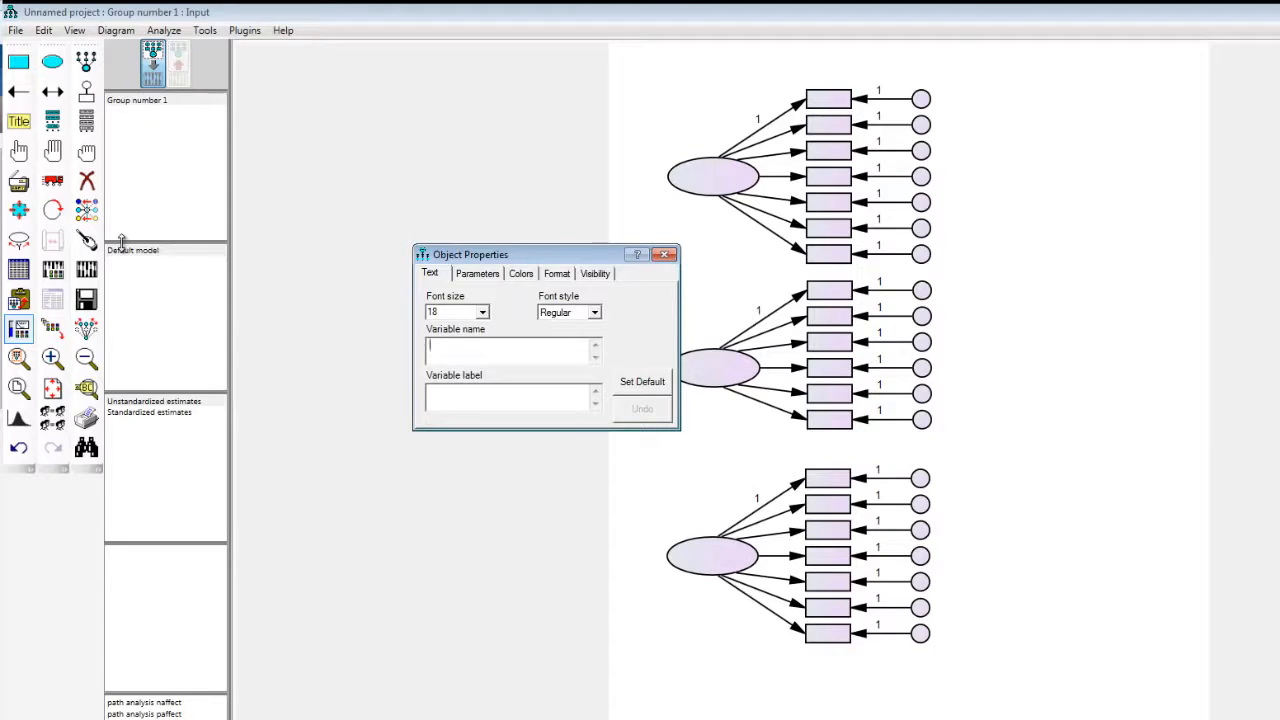
type("Depression")
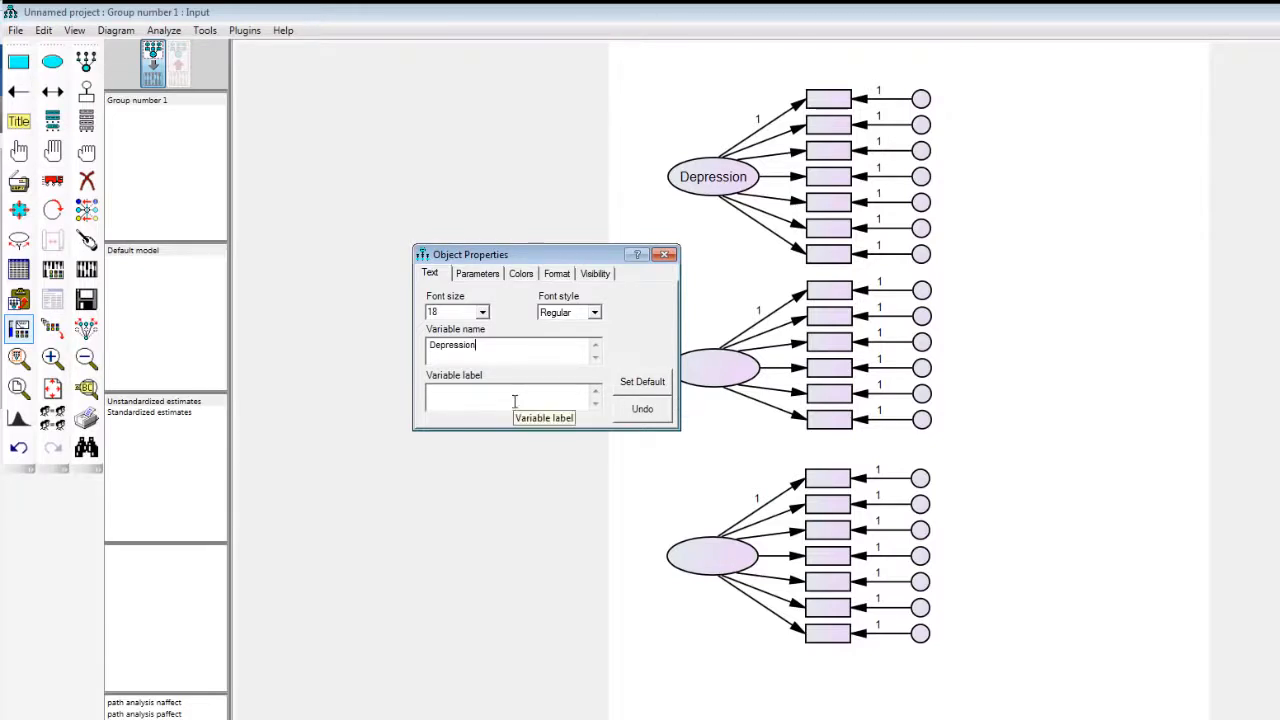
left_click_drag(548, 250, 505, 215)
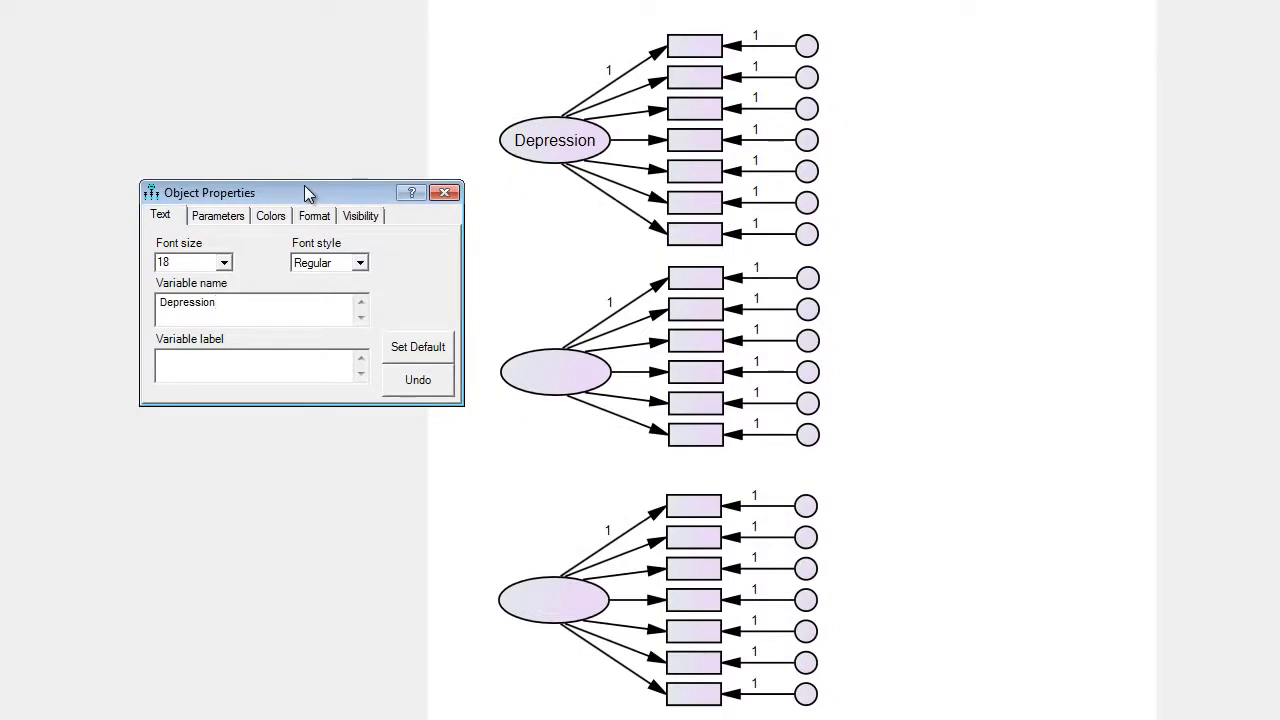
Step: Name the middle latent variable Anxiety and the lowest one Stress, and close the object properties
left_click(549, 371)
type("Anxi")
key("BackSpace")
key("BackSpace")
type("xiety")
left_click(529, 603)
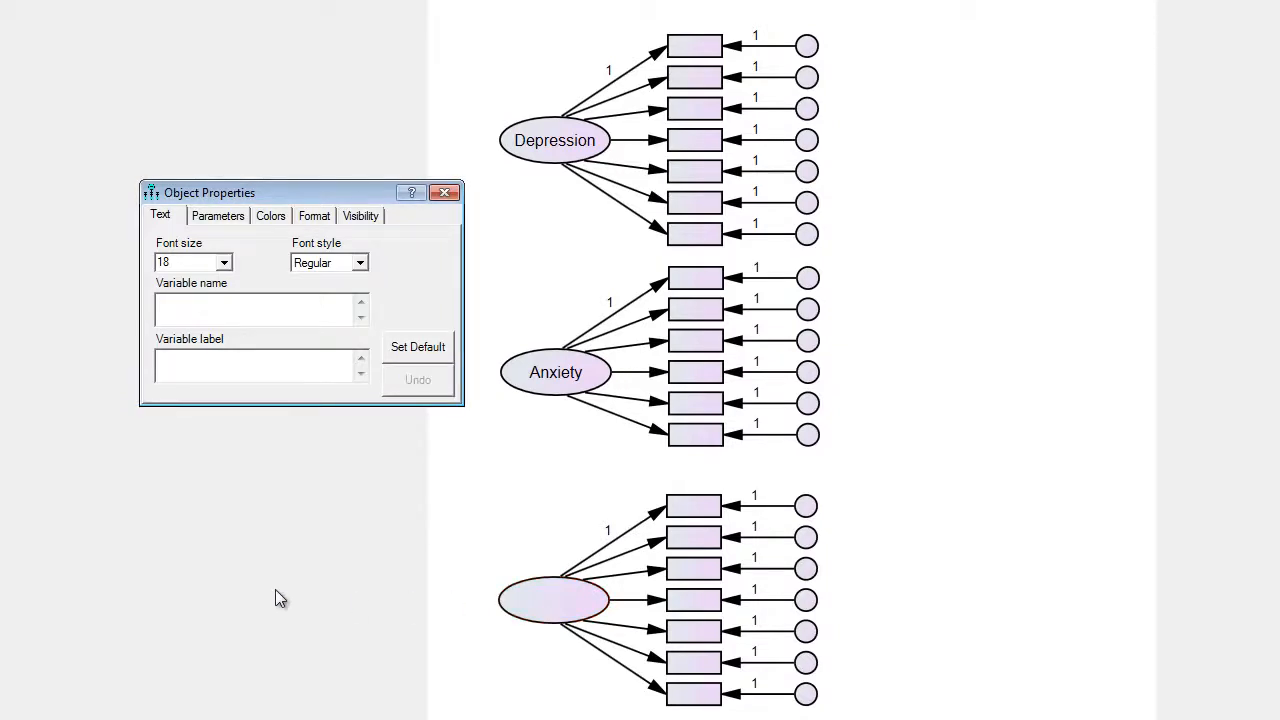
type("Stress")
left_click(493, 181)
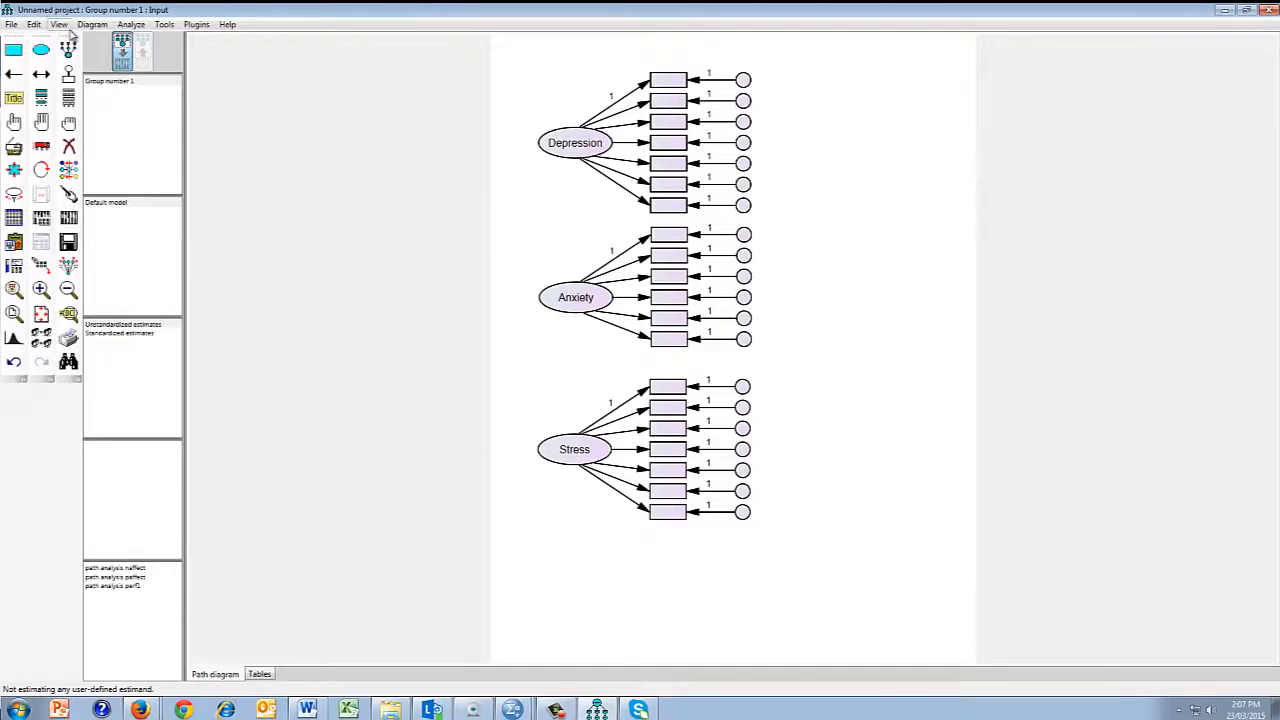
Step: Display the list of variables in the dataset, place it beside the diagram and enlarge it to show all the dass items
left_click(61, 28)
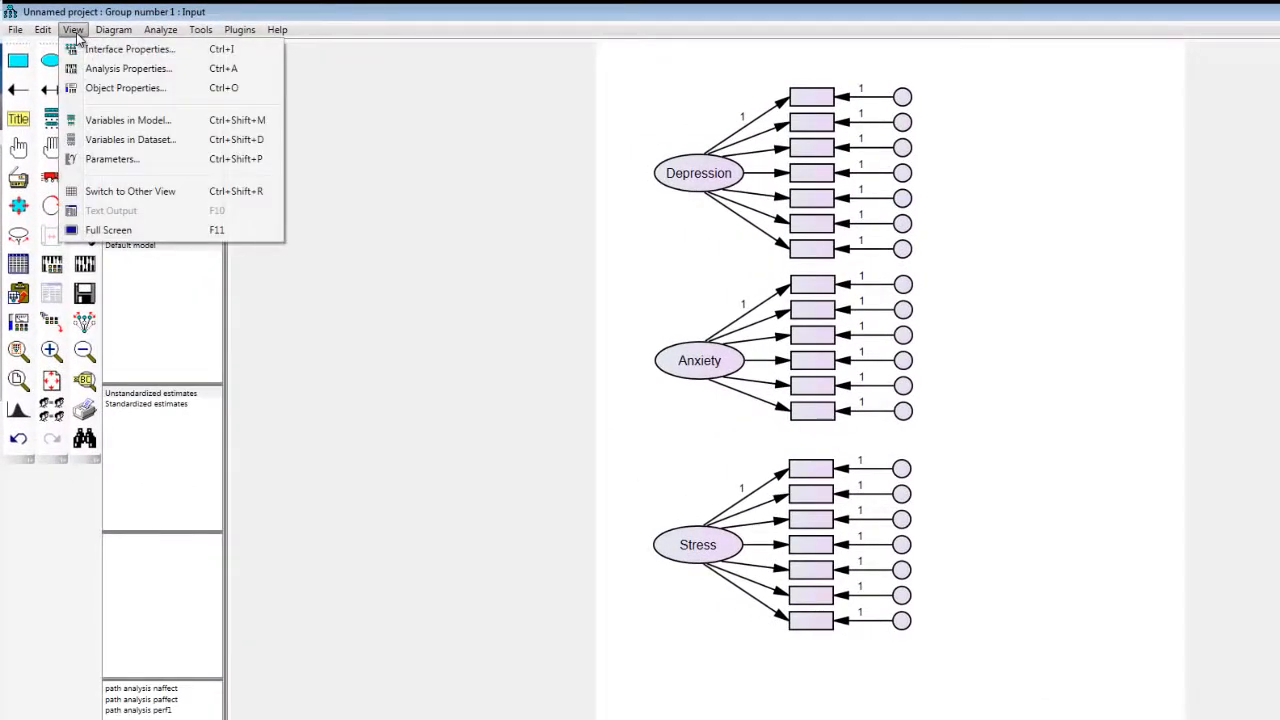
left_click(118, 147)
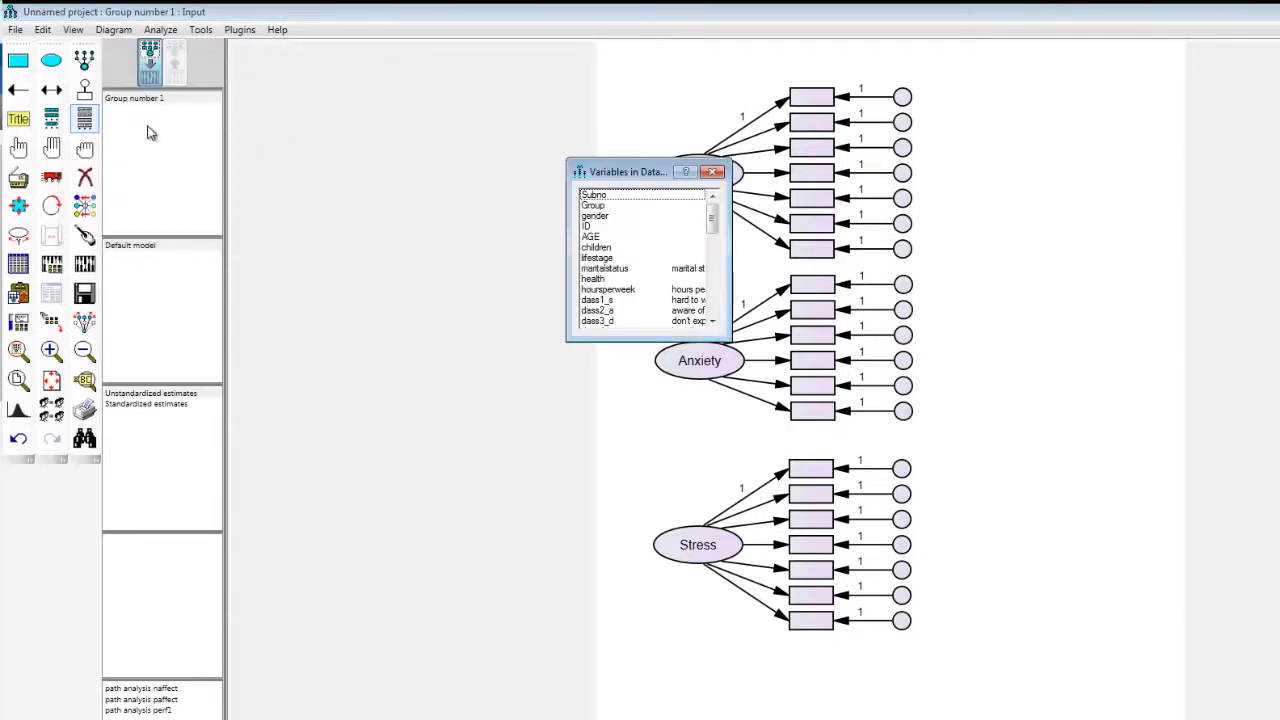
left_click_drag(615, 174, 252, 85)
left_click_drag(286, 252, 303, 535)
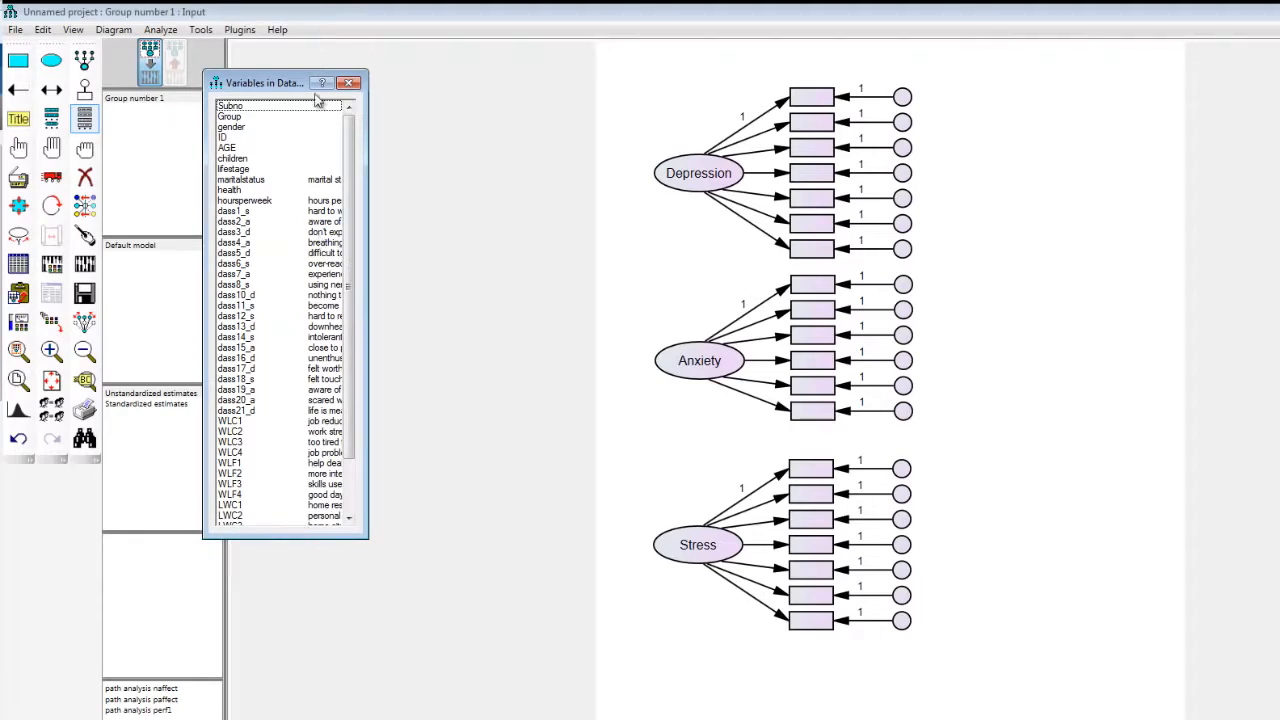
Step: Assign dass1_s through dass21_d in ascending order to the factor indicators matching their suffixes (d Depression, a Anxiety, s Stress), and close the variable list
left_click(231, 212)
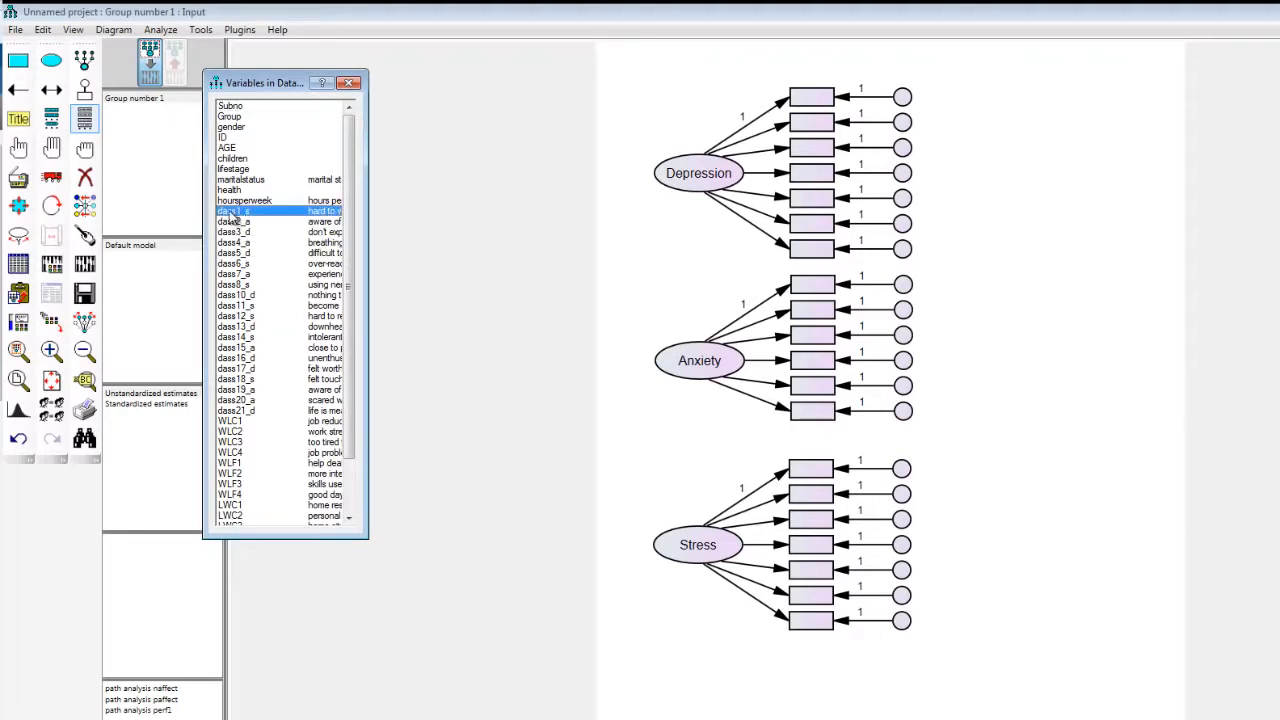
left_click_drag(231, 214, 818, 480)
left_click_drag(232, 221, 815, 296)
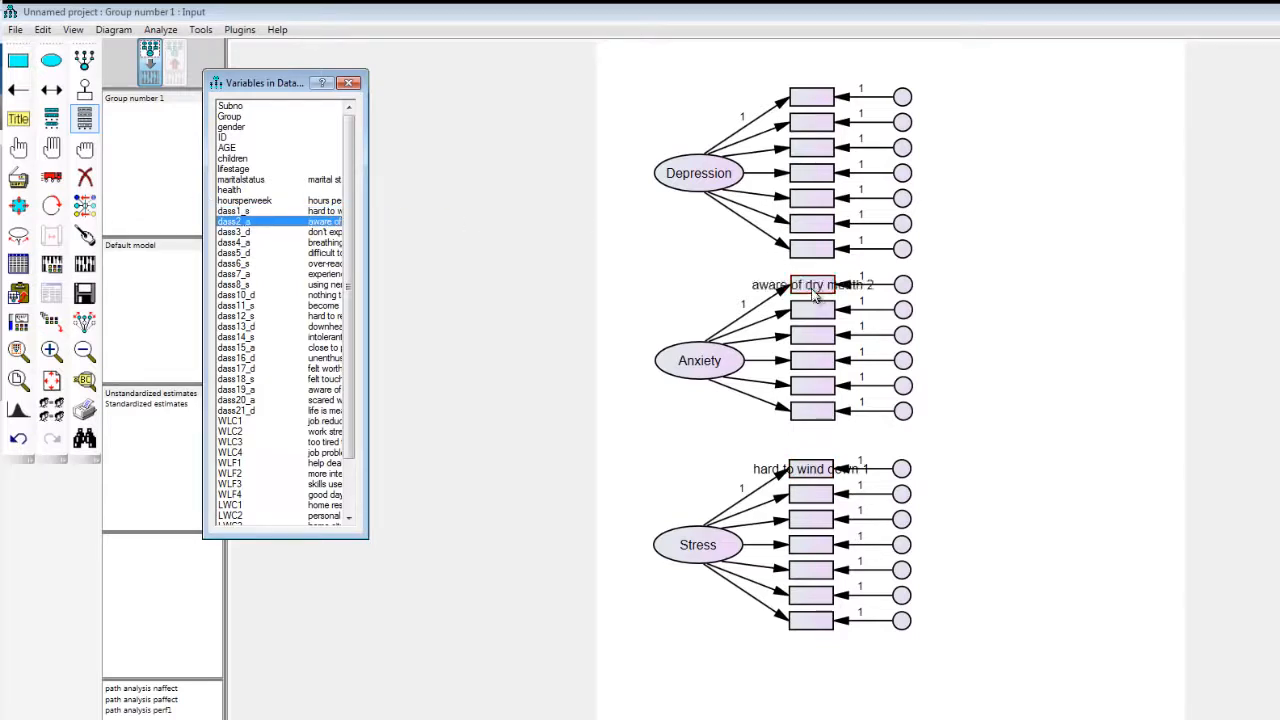
left_click_drag(241, 233, 830, 100)
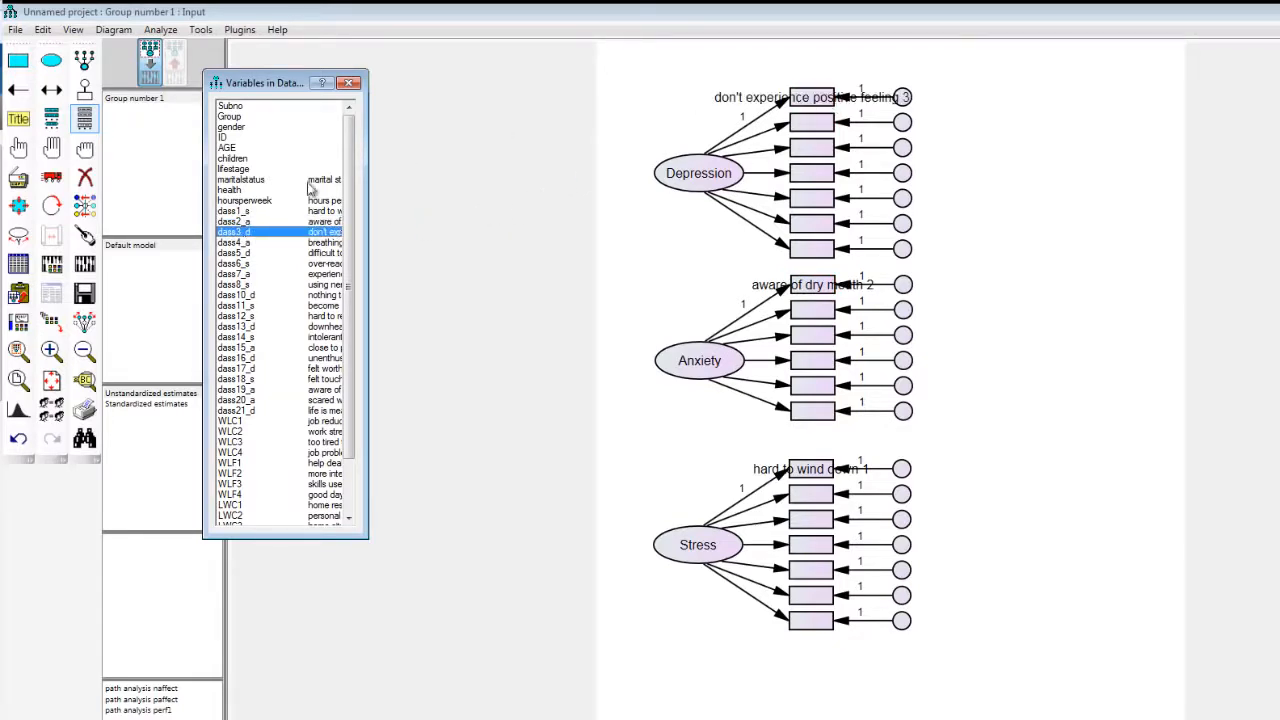
left_click_drag(232, 243, 818, 312)
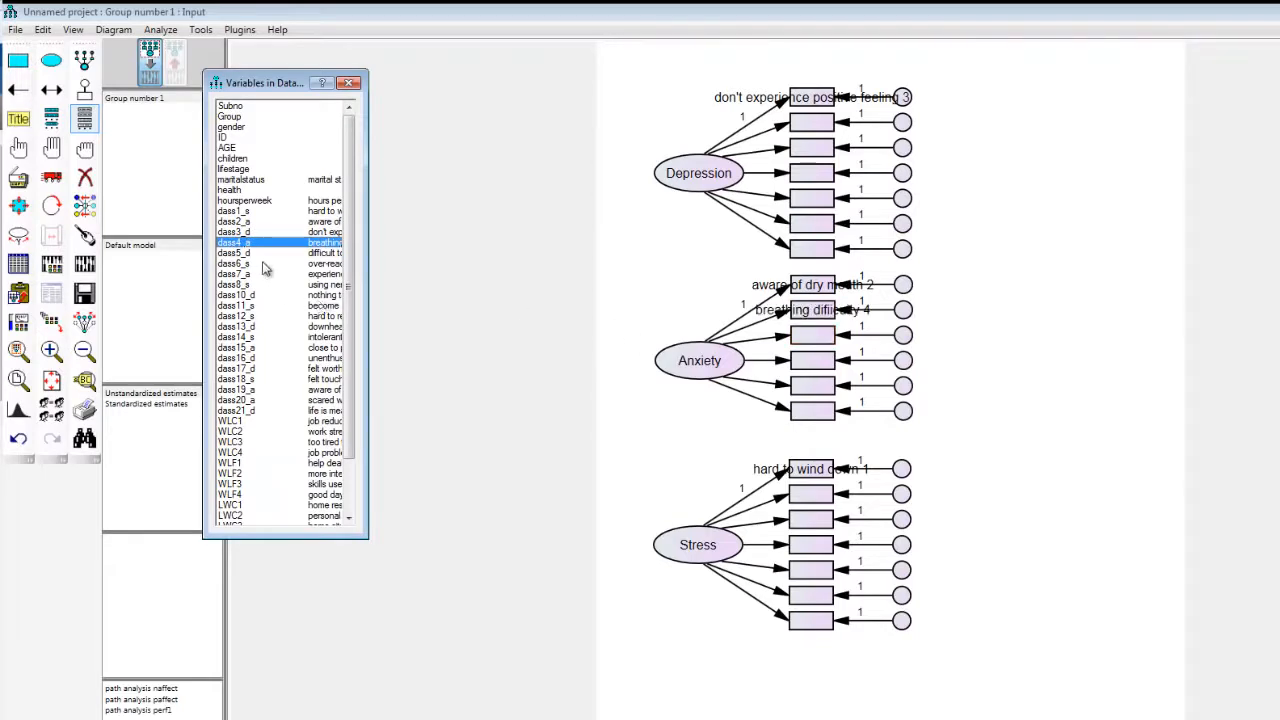
left_click_drag(238, 256, 802, 126)
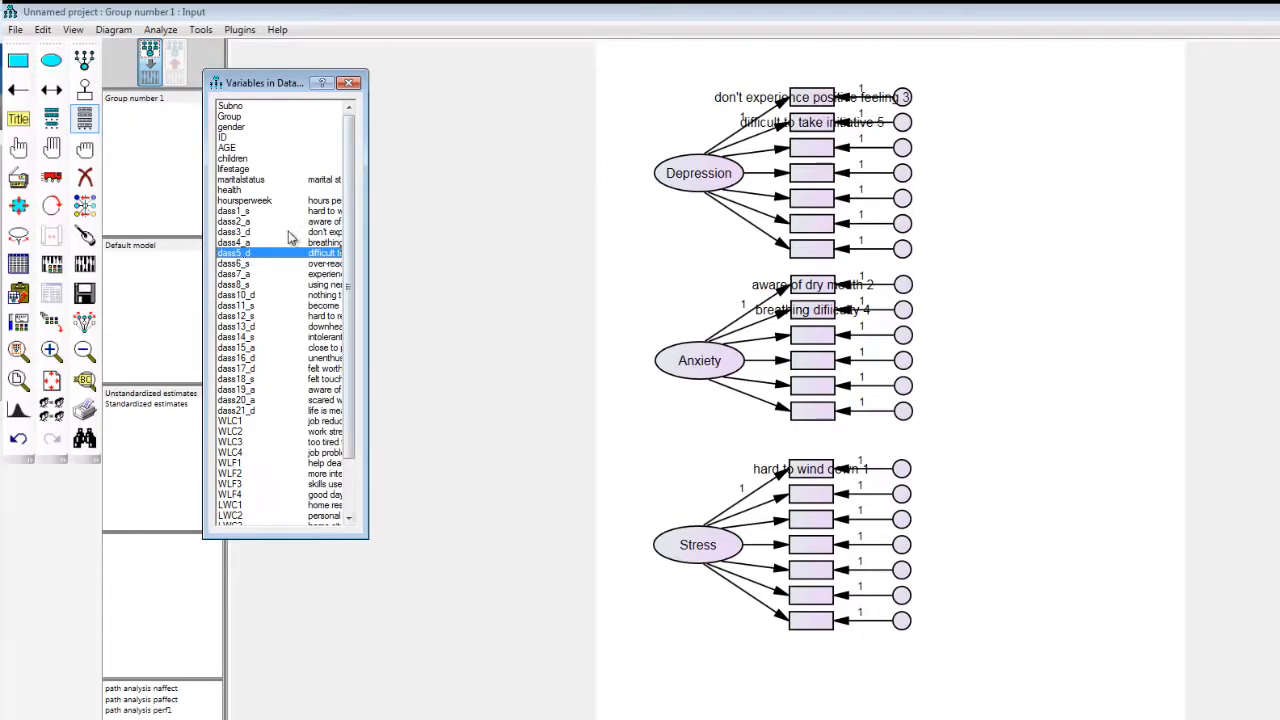
left_click_drag(244, 264, 800, 497)
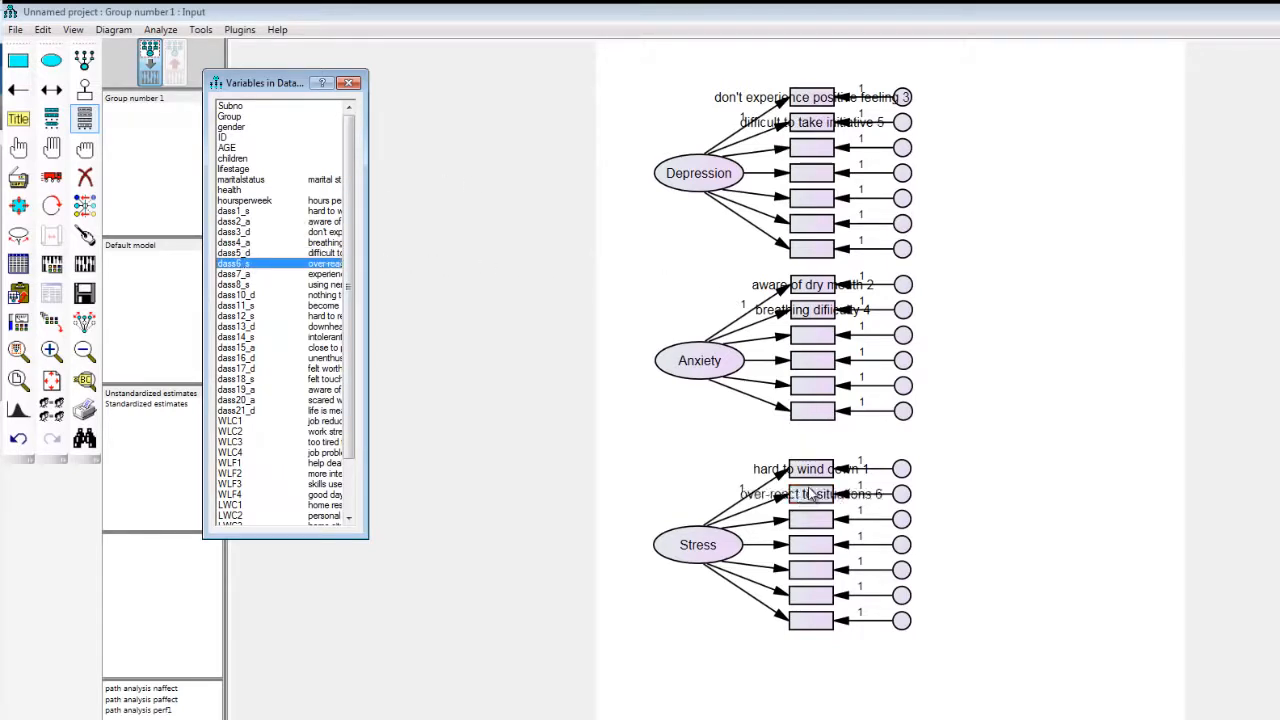
left_click_drag(248, 275, 491, 266)
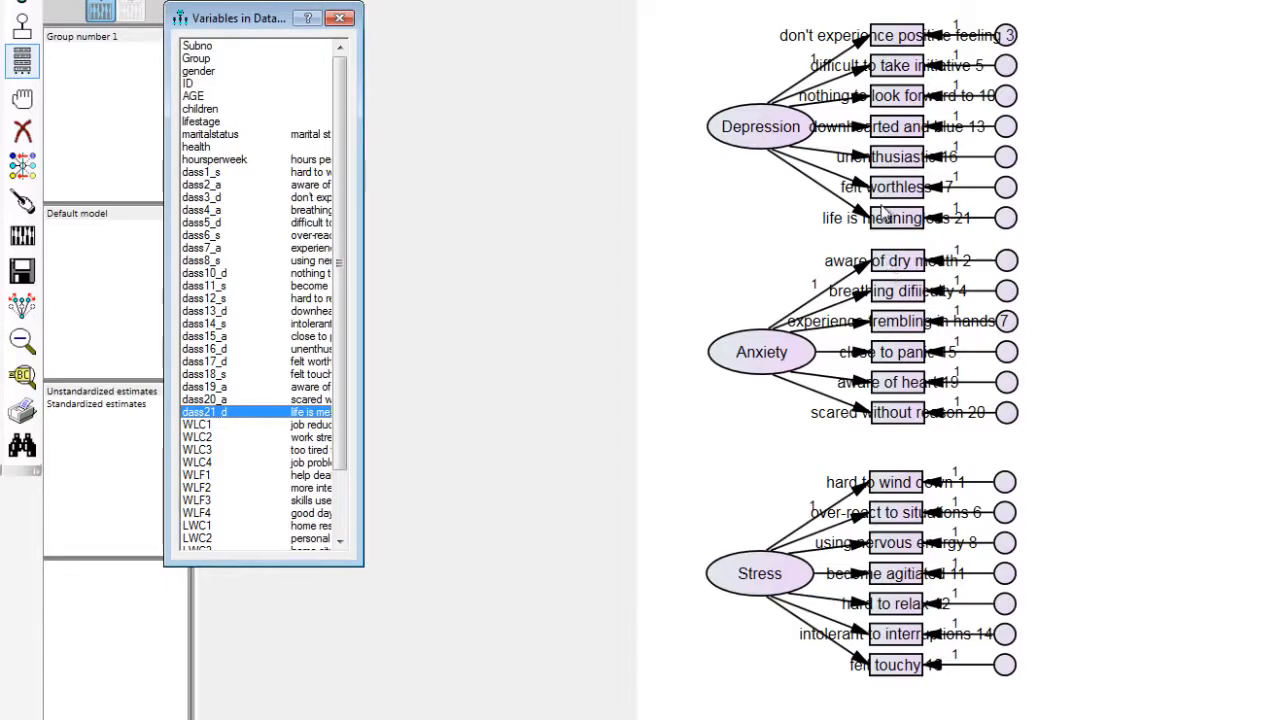
left_click_drag(229, 415, 912, 227)
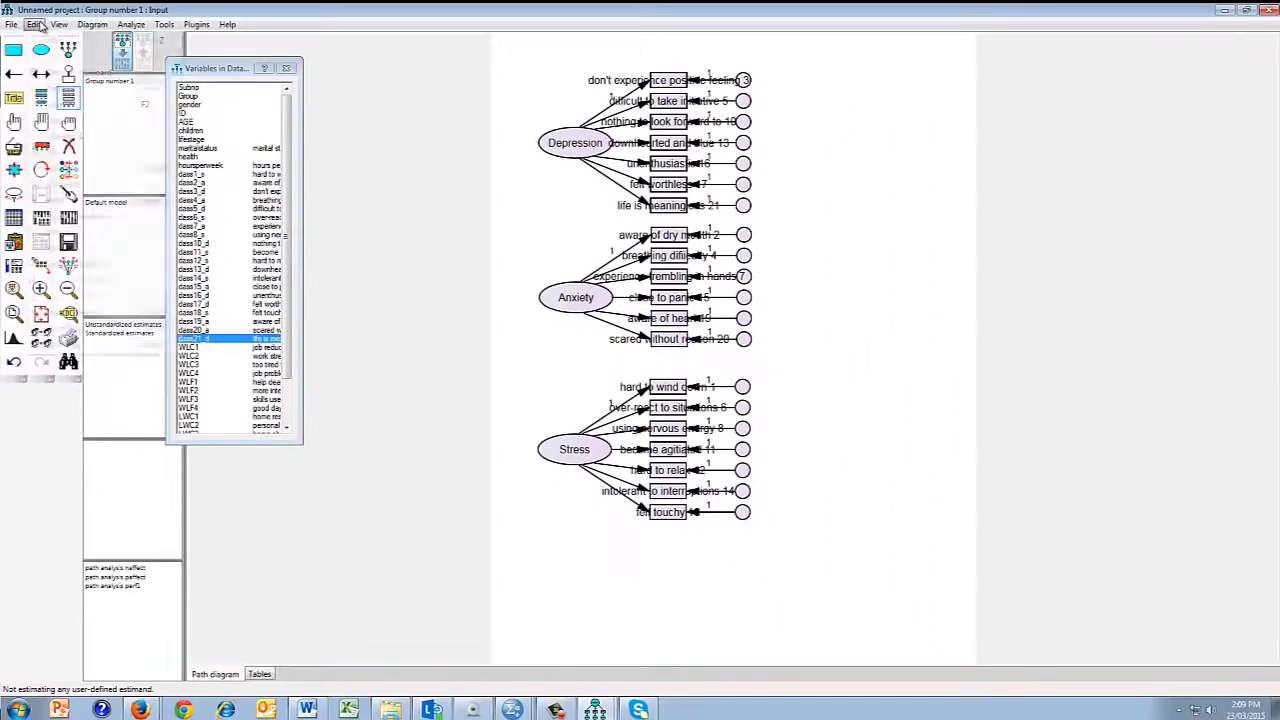
left_click(34, 24)
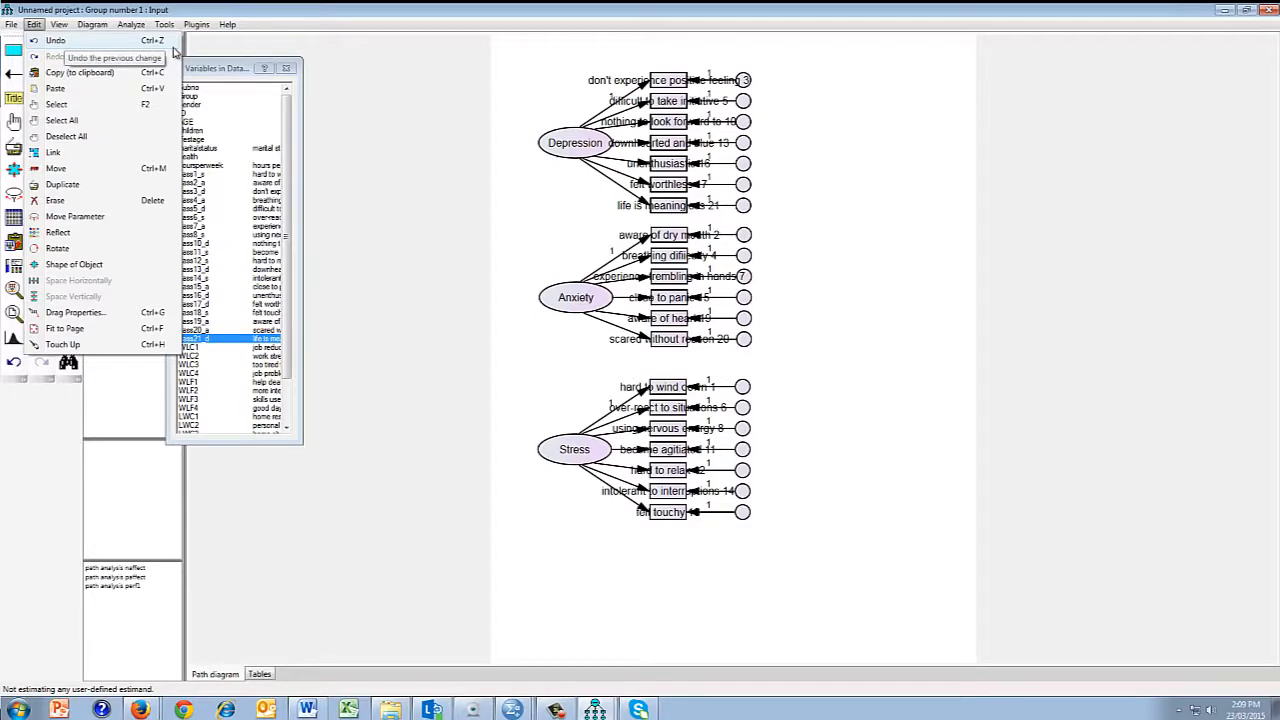
left_click(437, 331)
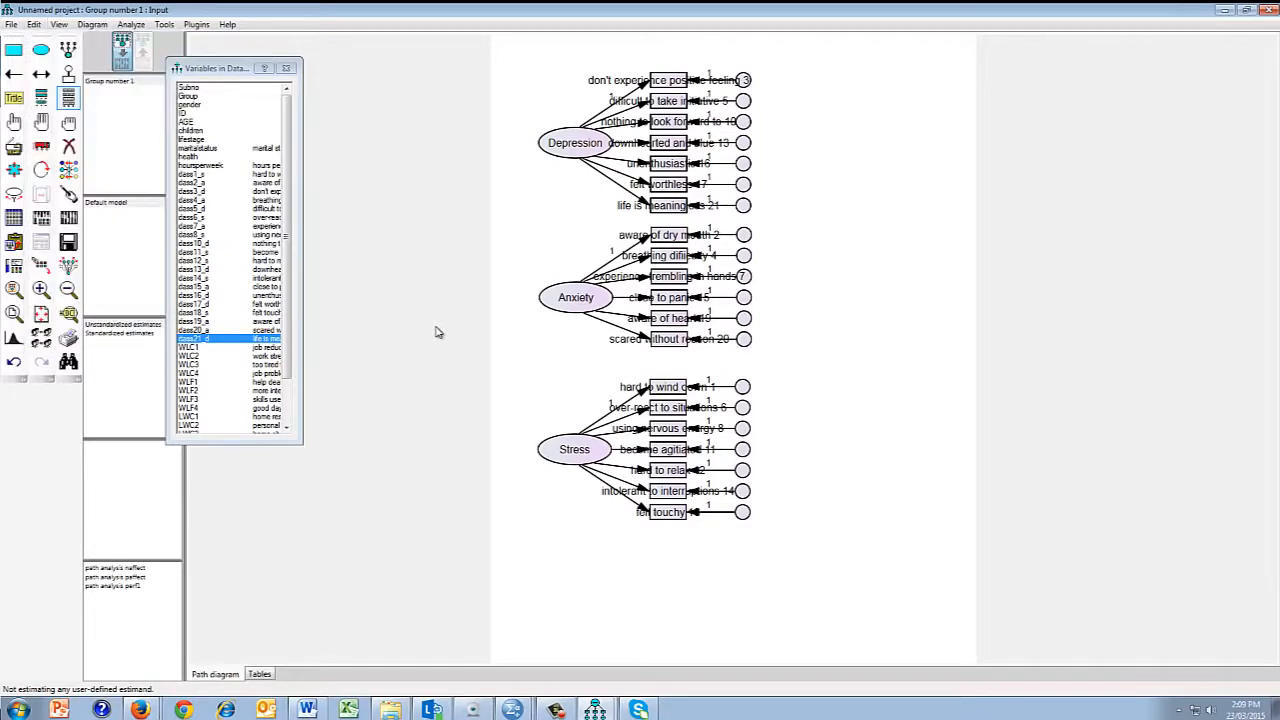
left_click(286, 68)
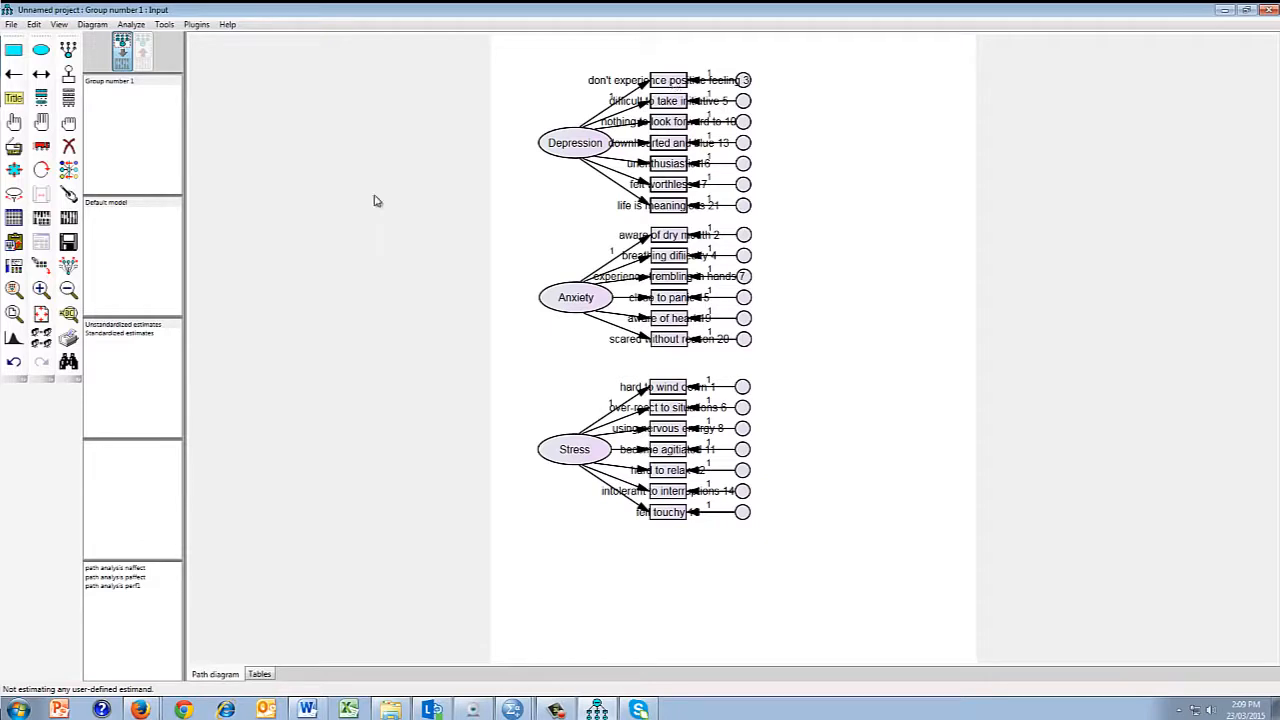
Step: Turn off the display of variable labels in the interface properties so the indicators show variable names, and close the properties window
left_click(57, 25)
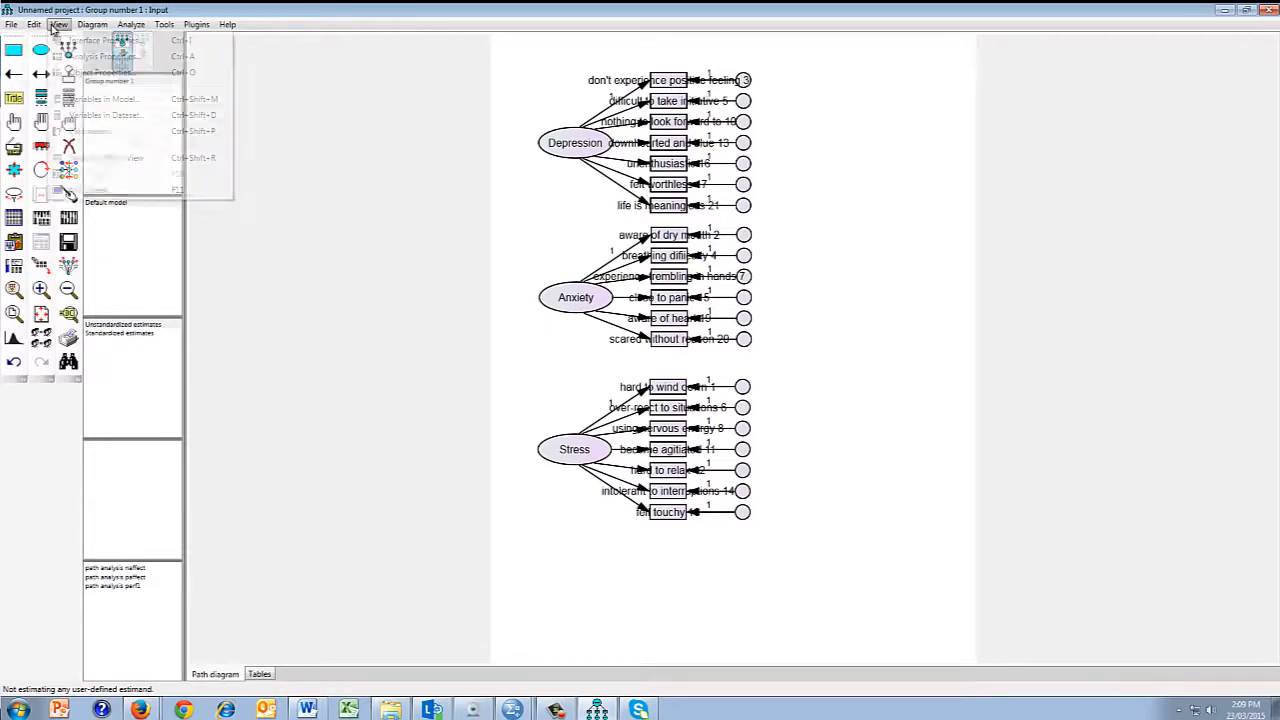
left_click(74, 40)
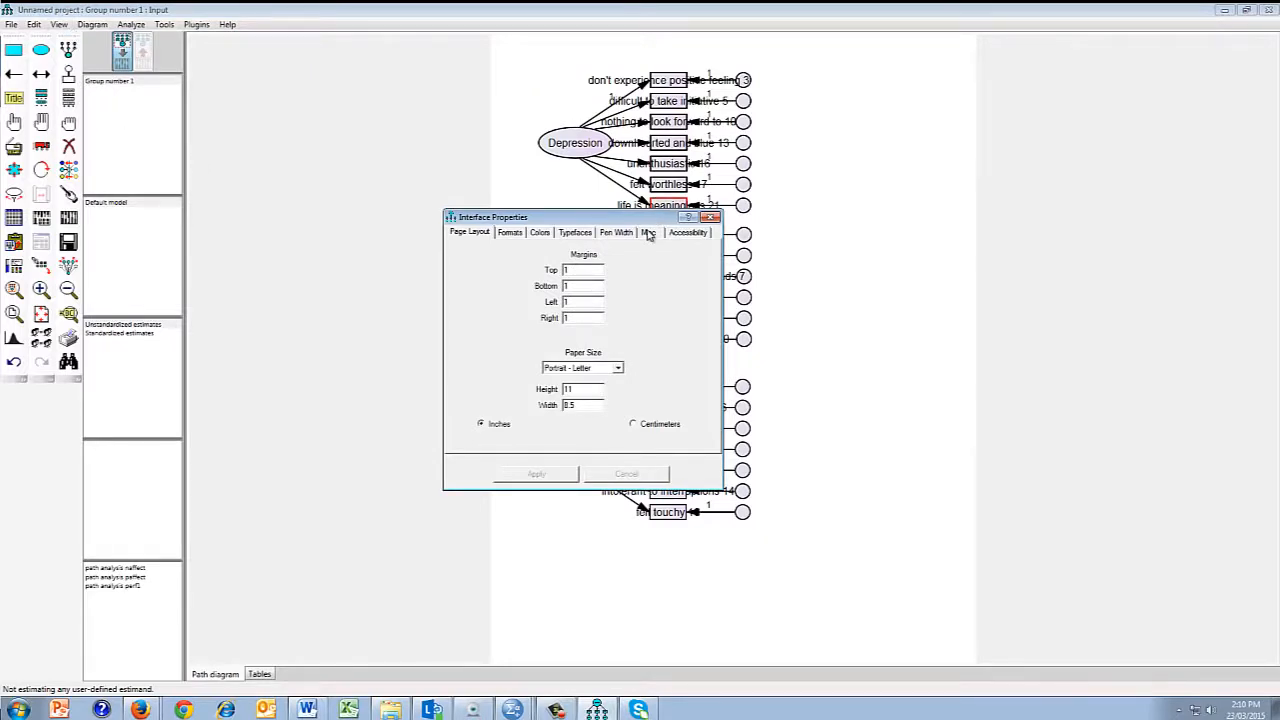
left_click(648, 233)
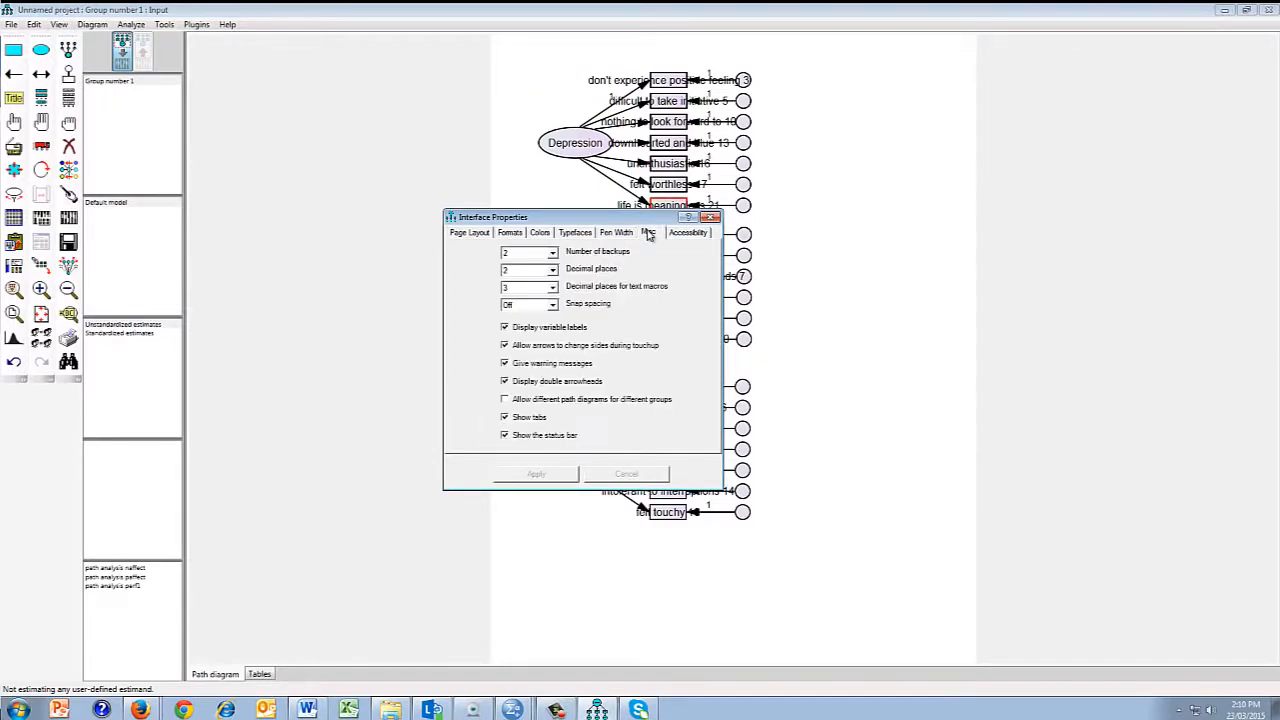
left_click(505, 328)
left_click(537, 473)
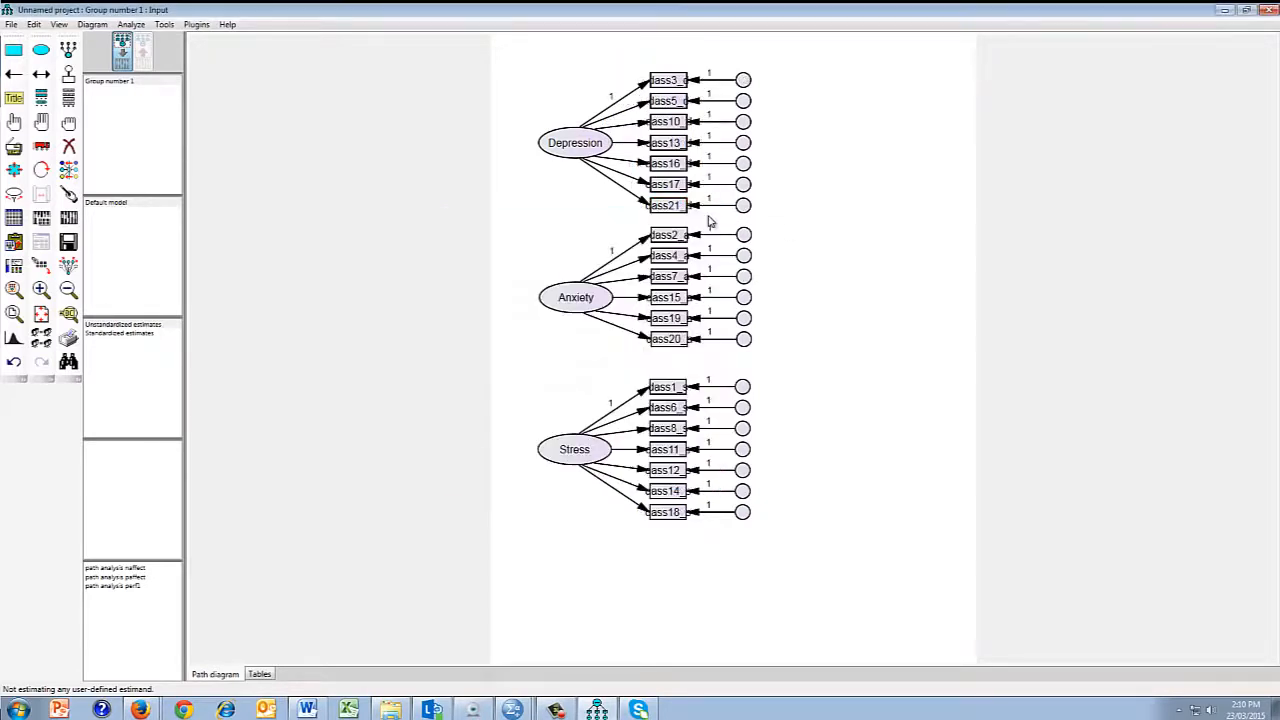
left_click(713, 217)
Step: Automatically name all the unobserved error variables in the model using the plugin
left_click(197, 25)
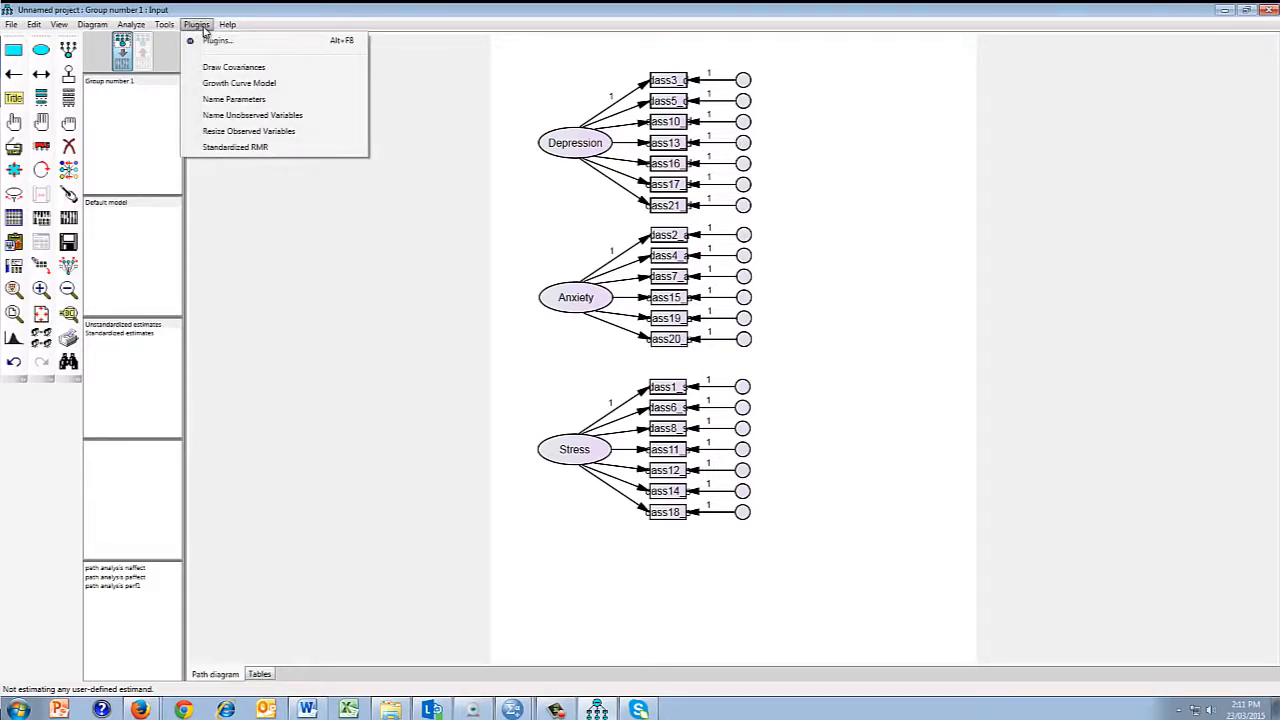
left_click(226, 121)
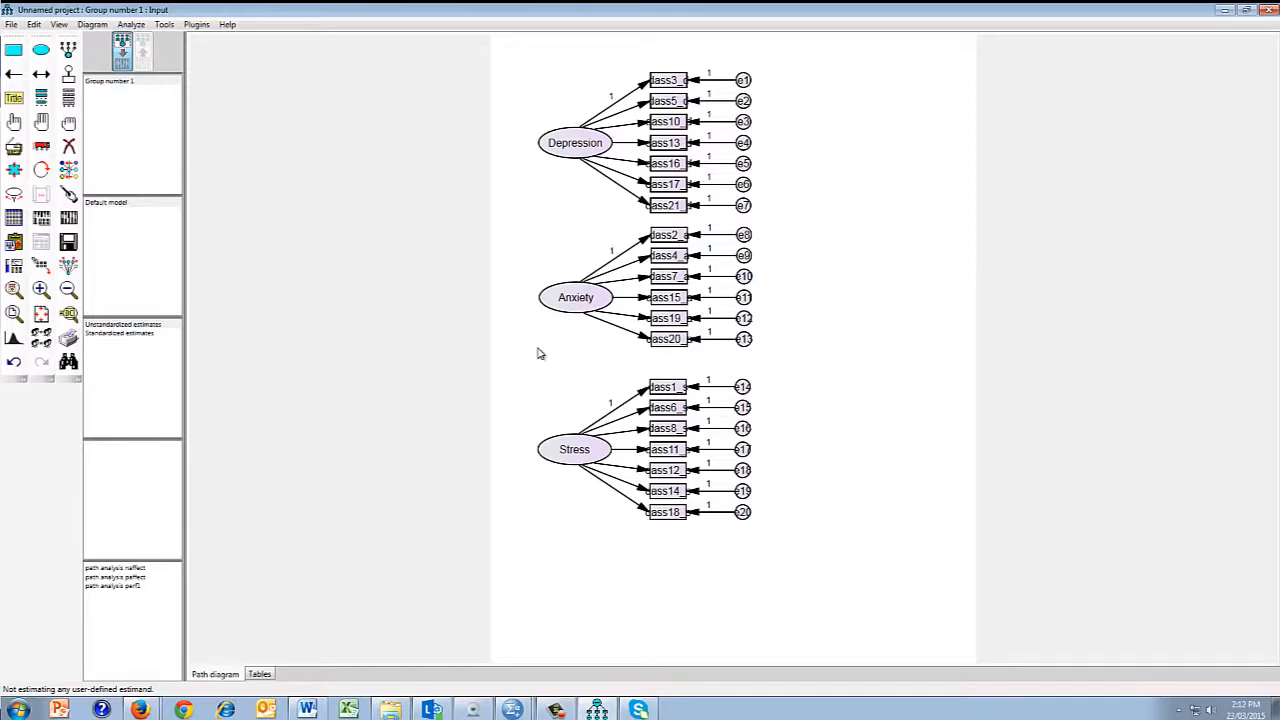
Step: Draw covariances between each pair of Depression, Anxiety and Stress, and resize the path diagram to fit the page
left_click(41, 73)
left_click_drag(430, 470, 436, 319)
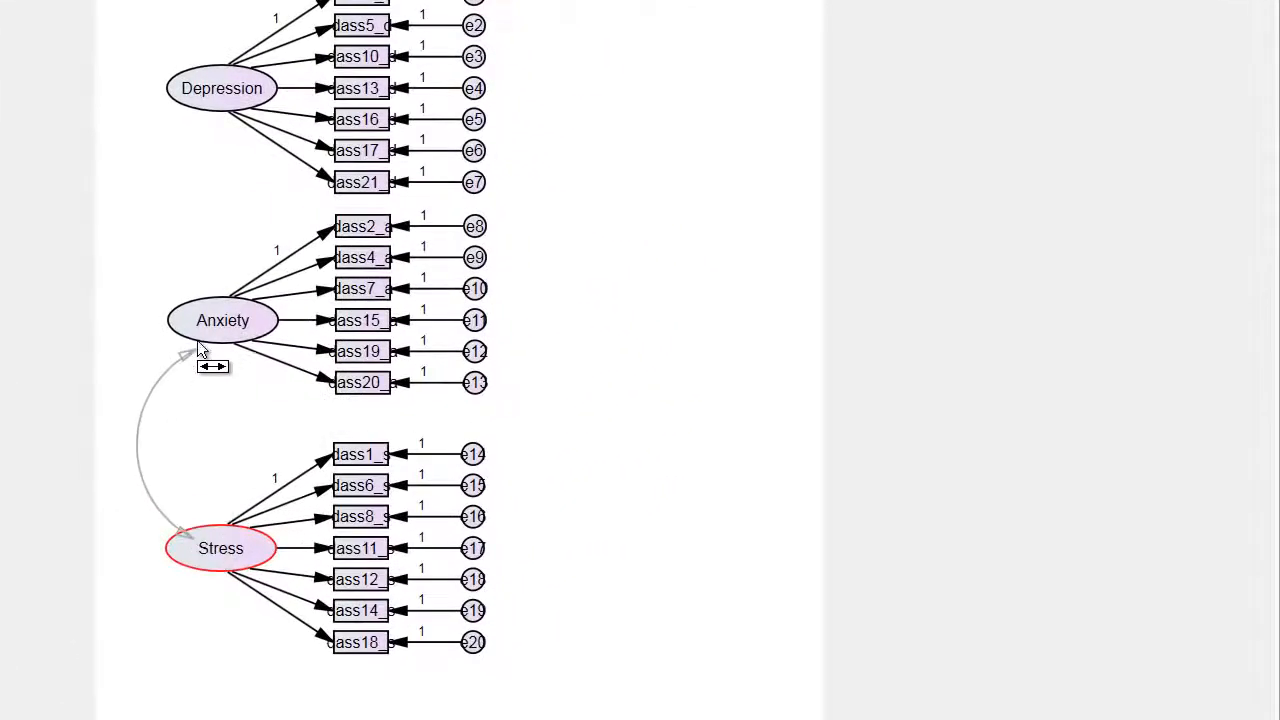
left_click_drag(195, 328, 186, 106)
left_click_drag(180, 543, 178, 100)
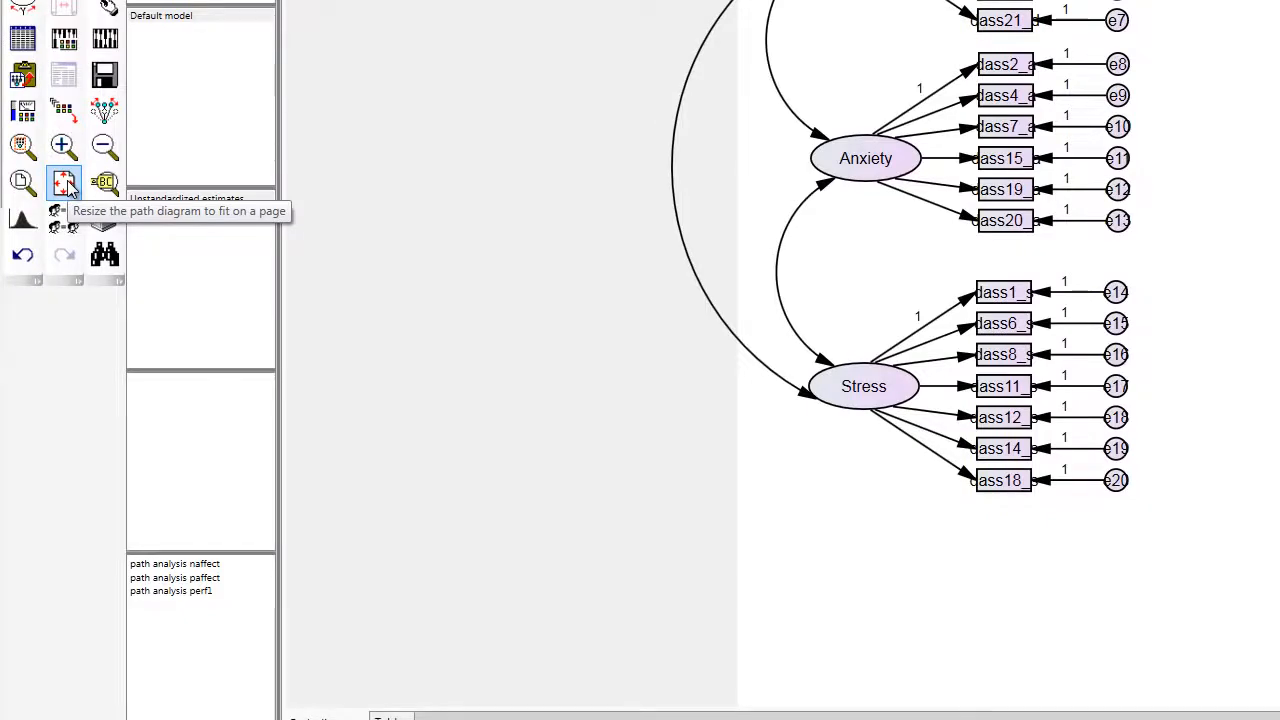
left_click(64, 183)
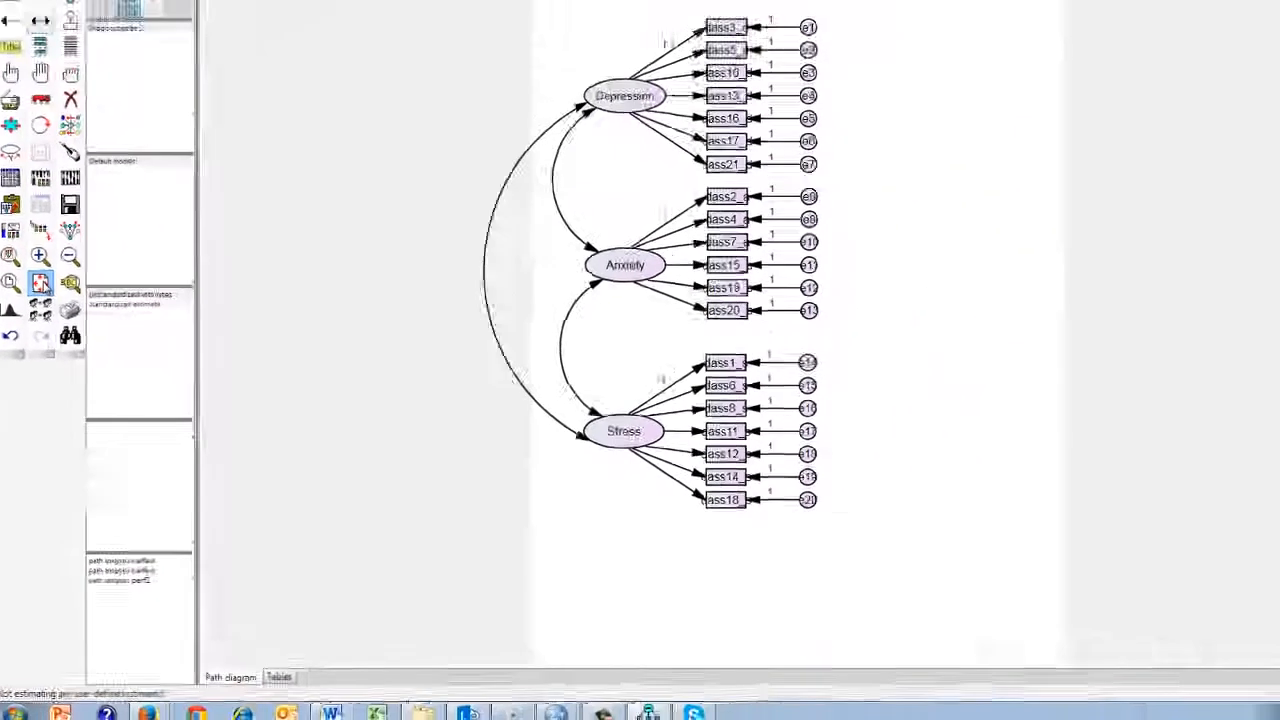